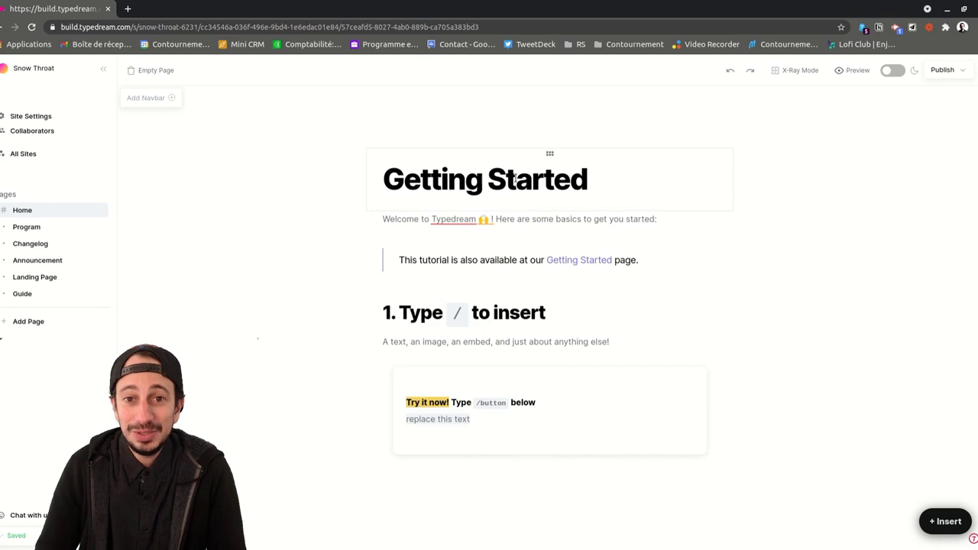
- Look over the Getting Started tutorial on the Home page and the options in the site menu
scroll(578, 363, "down", 5)
scroll(538, 357, "up", 5)
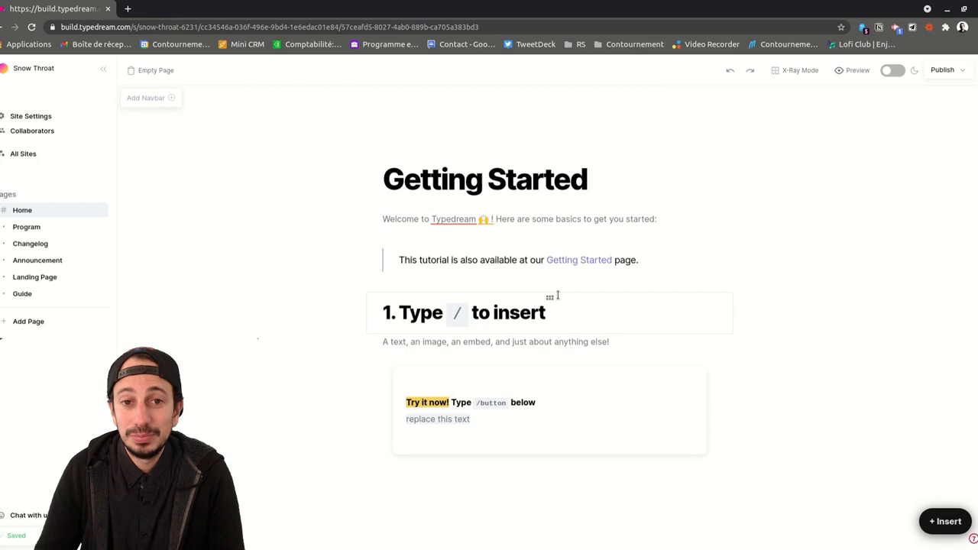
scroll(661, 240, "down", 2)
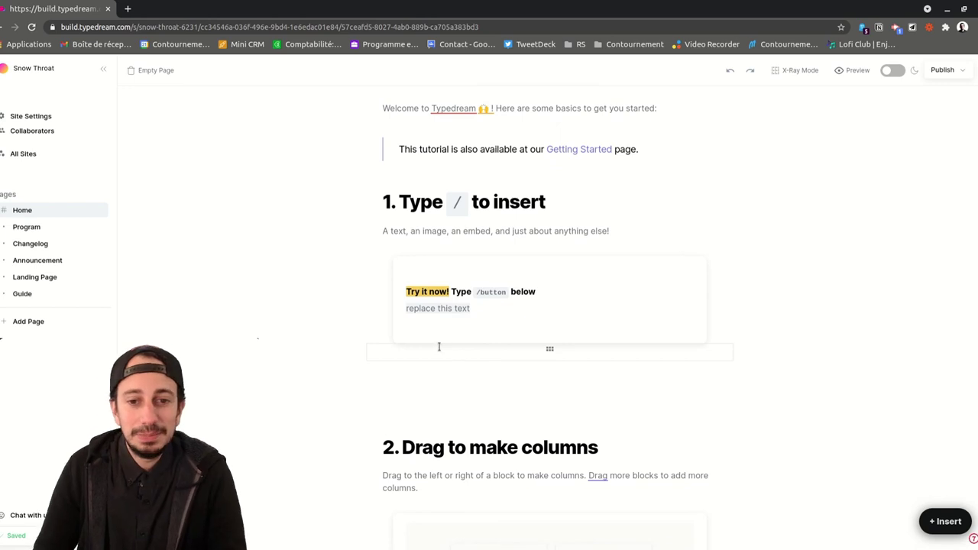
scroll(452, 245, "up", 3)
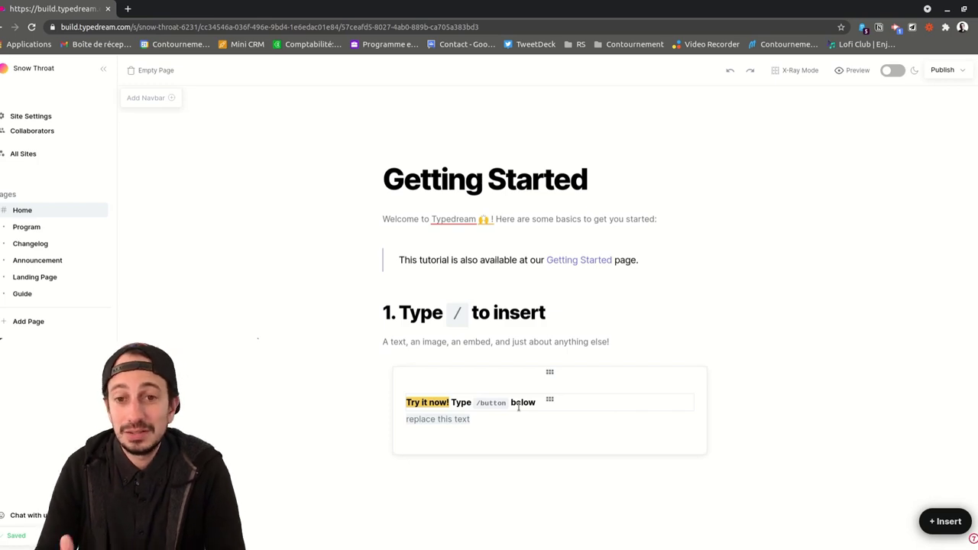
left_click(46, 68)
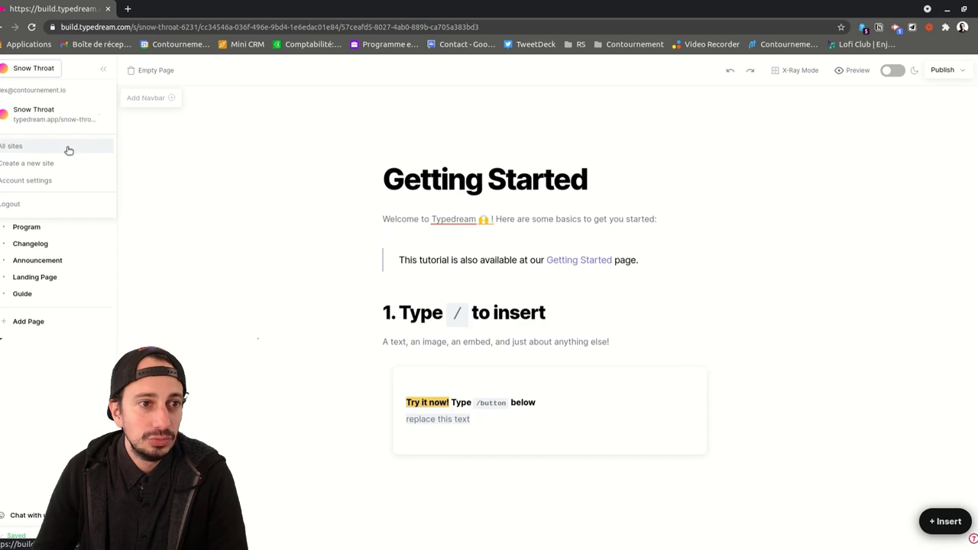
left_click(63, 116)
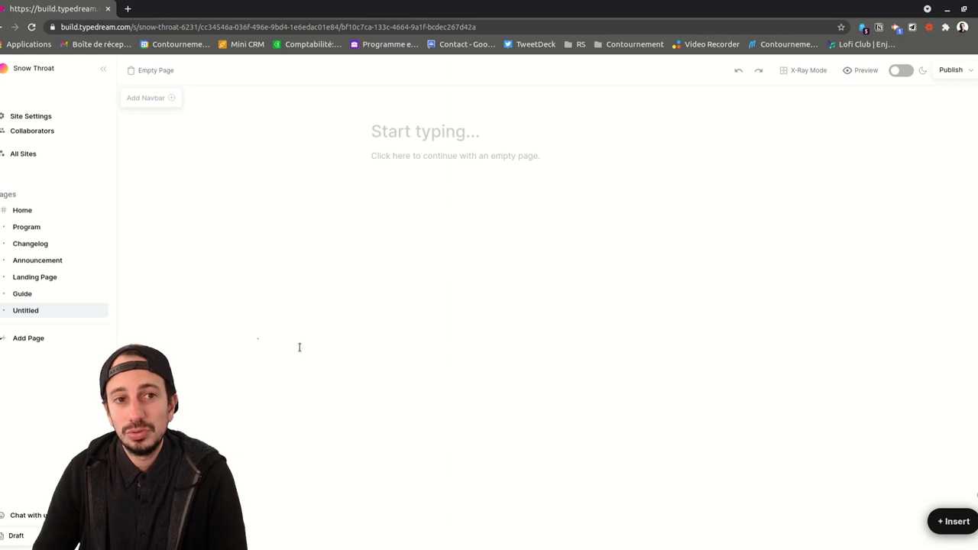
- Start the Untitled page as an empty page and enter two text blocks, "rklejglrekgjker" and "irgierge"
left_click(368, 136)
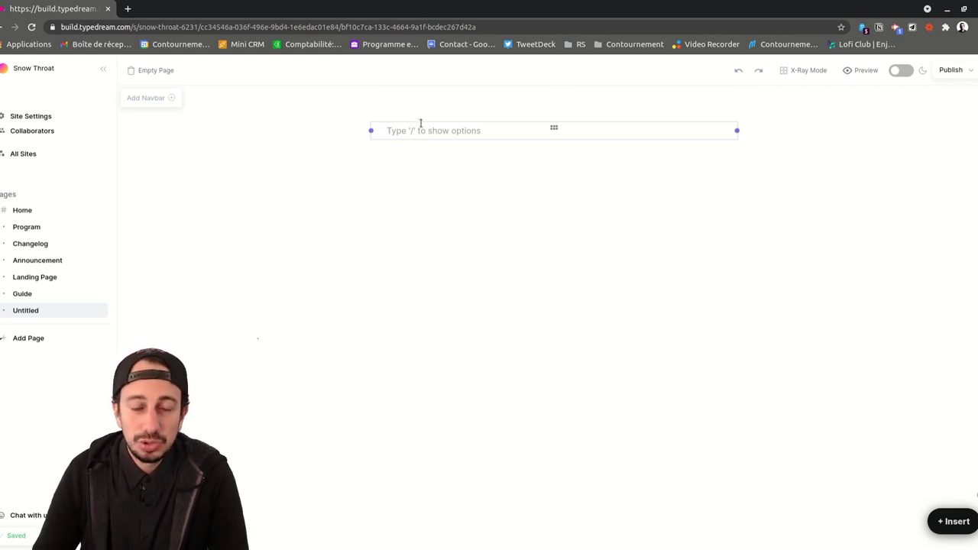
type("rklejglrekgjker")
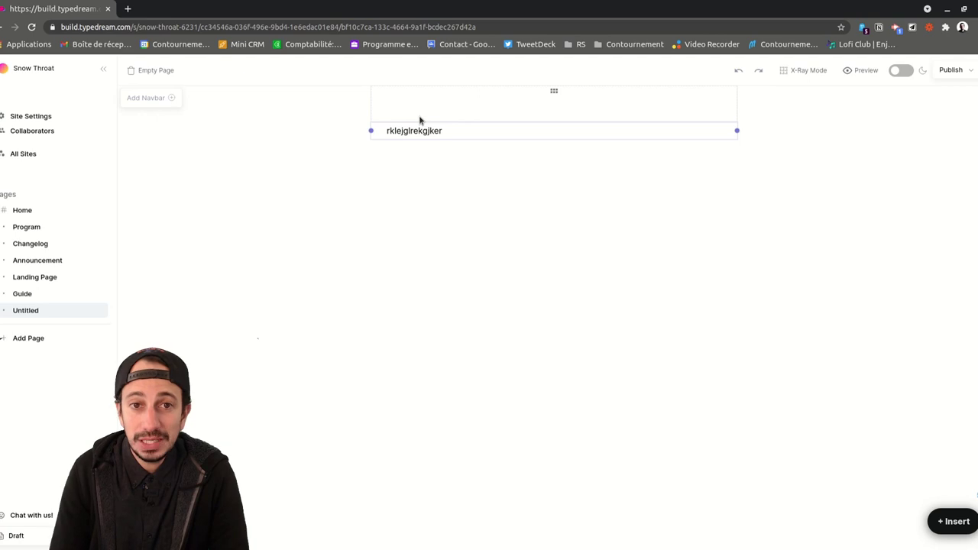
key("Return")
type("irgierge")
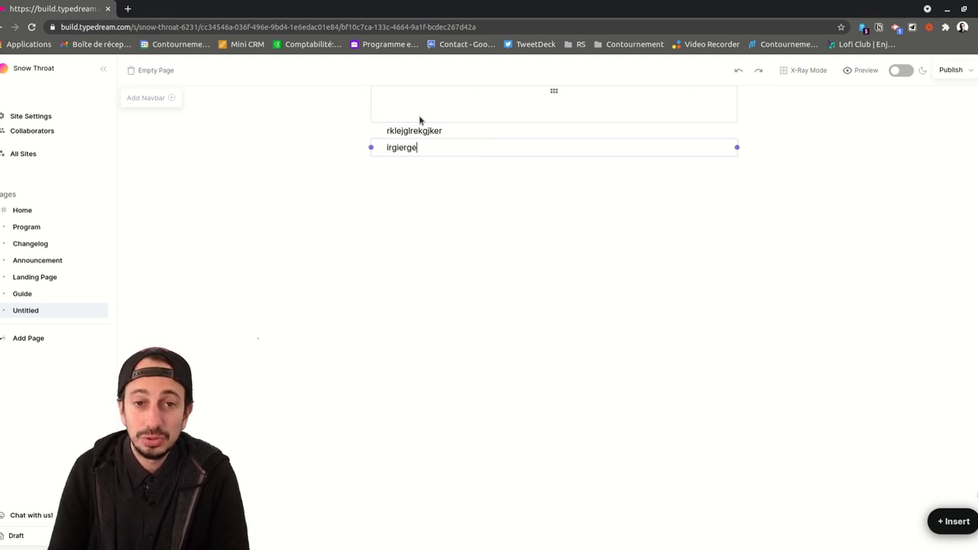
key("Return")
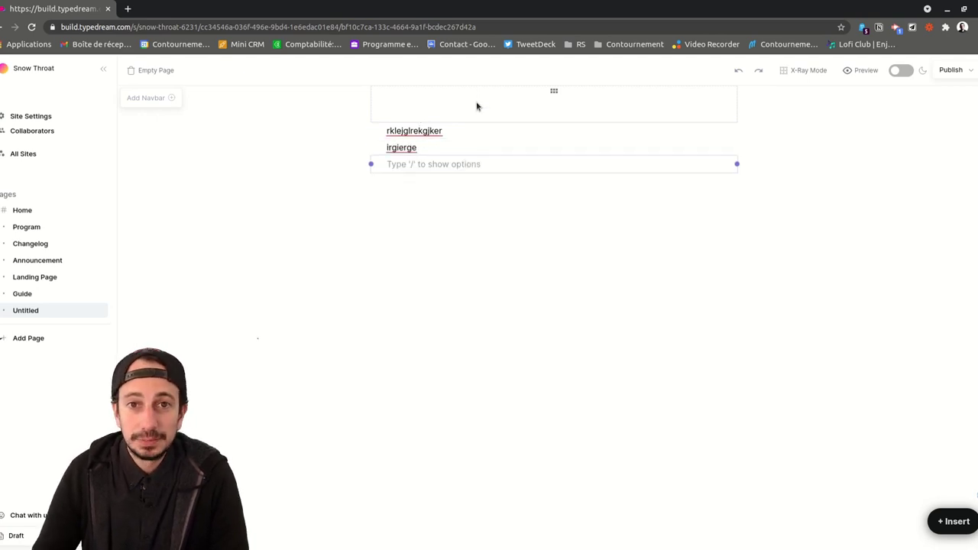
- Narrow the "rklejglrekgjker" text block to less than half of its width
left_click(483, 134)
mouse_move(736, 131)
left_mouse_down()
mouse_move(596, 126)
mouse_move(735, 150)
left_mouse_up()
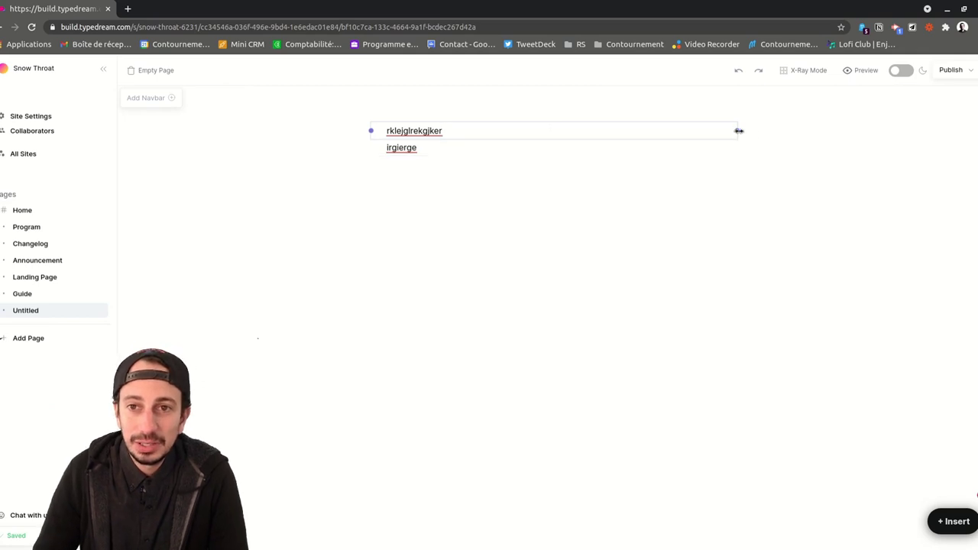
left_click_drag(738, 131, 633, 142)
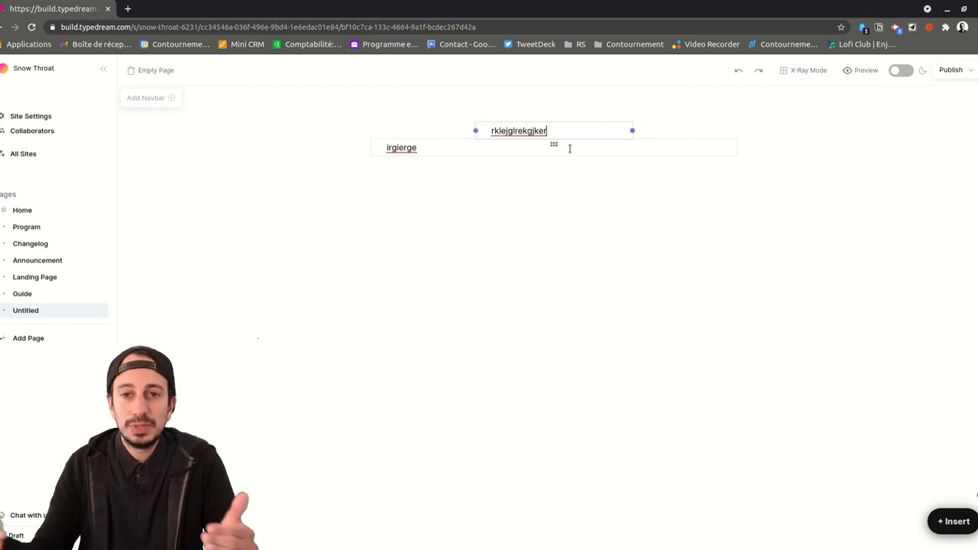
- Move the "irgierge" block to the right of the "rklejglrekgjker" block to form two columns
left_click(370, 148)
left_click(338, 181)
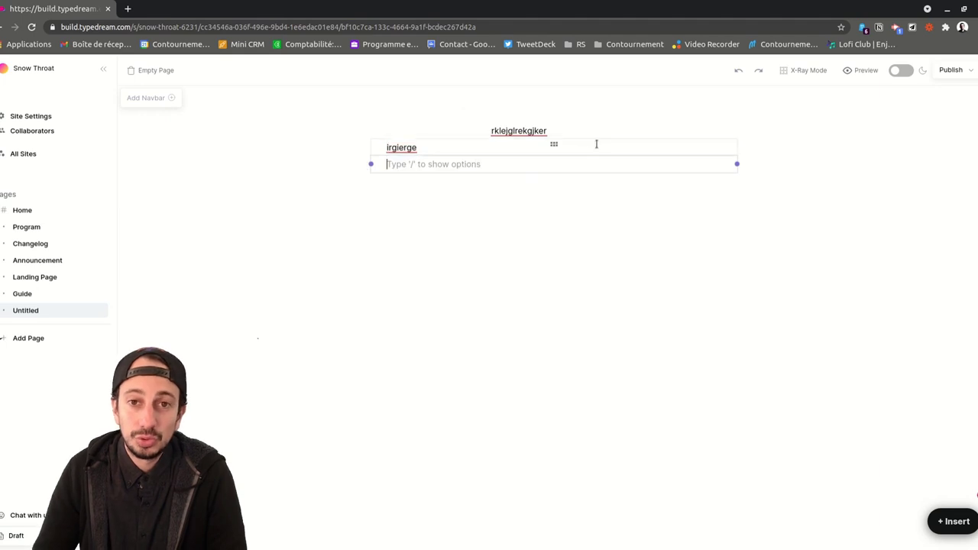
left_click(554, 145)
left_click(552, 146)
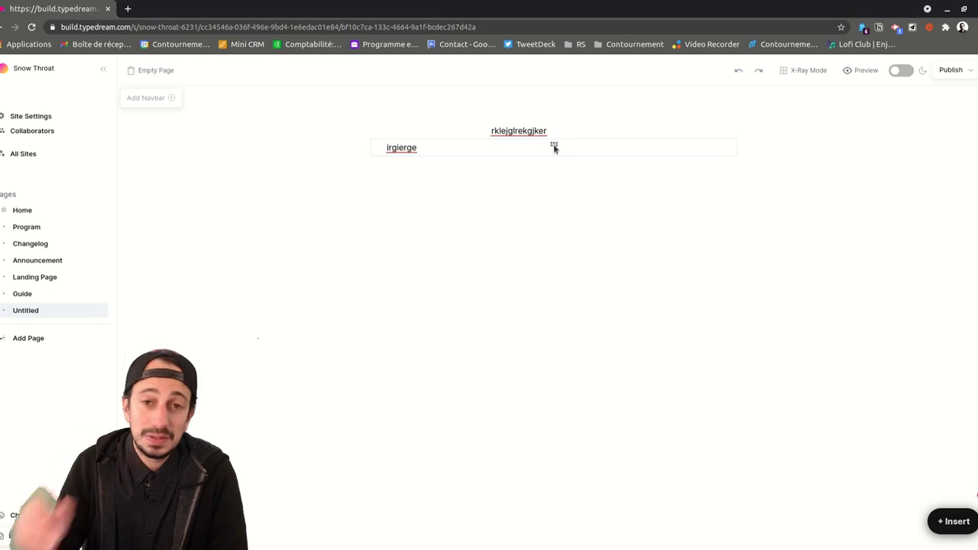
left_click_drag(554, 147, 777, 131)
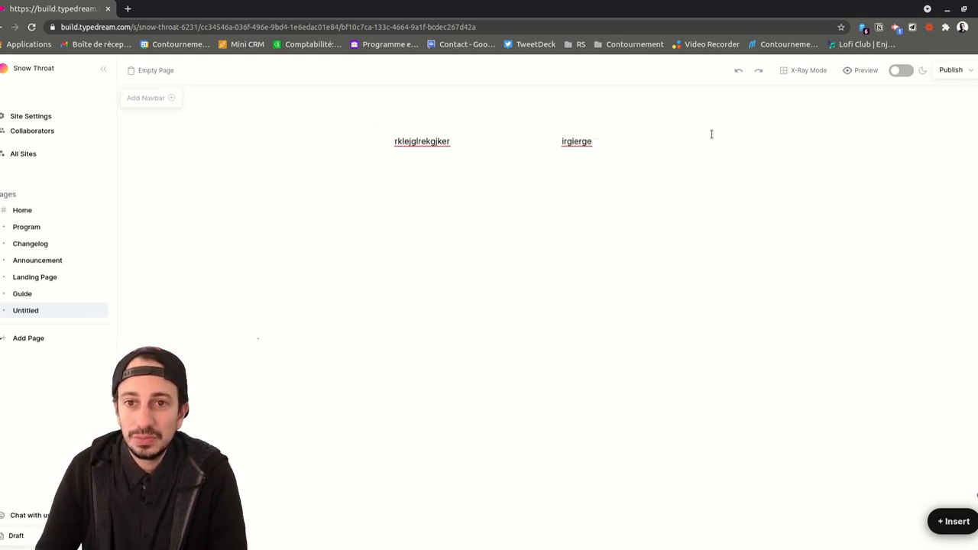
- Widen the columns block and shift its divider to make the first column narrower than the second
left_click(515, 125)
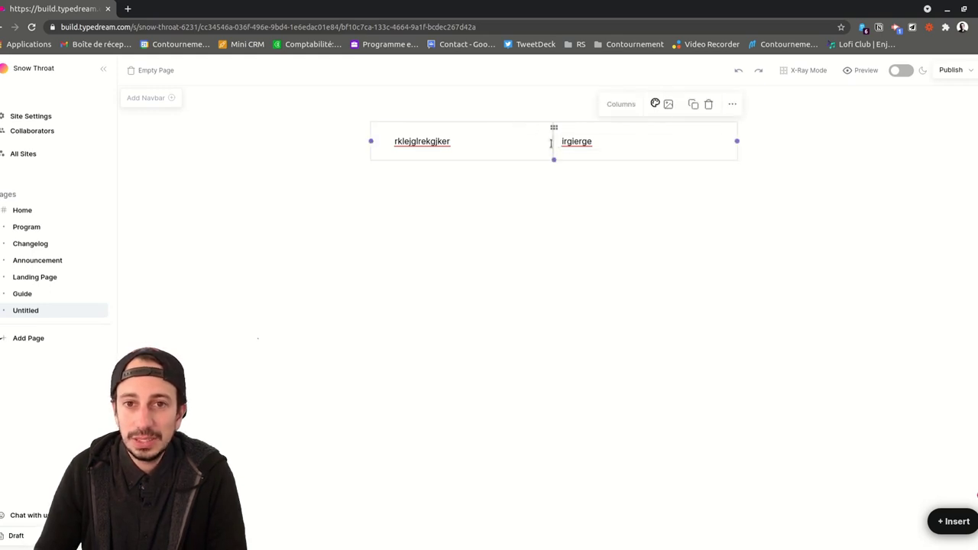
left_click_drag(552, 143, 514, 149)
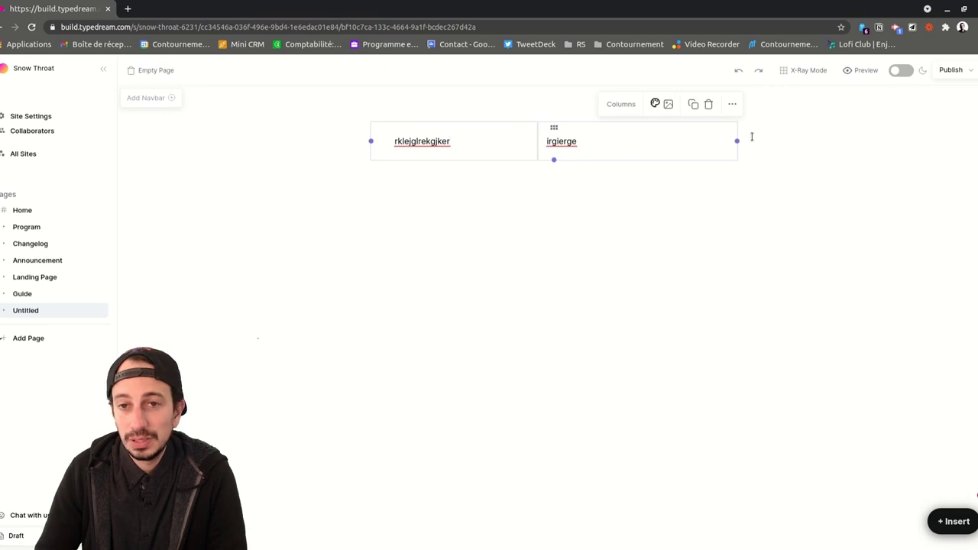
left_click_drag(737, 141, 816, 142)
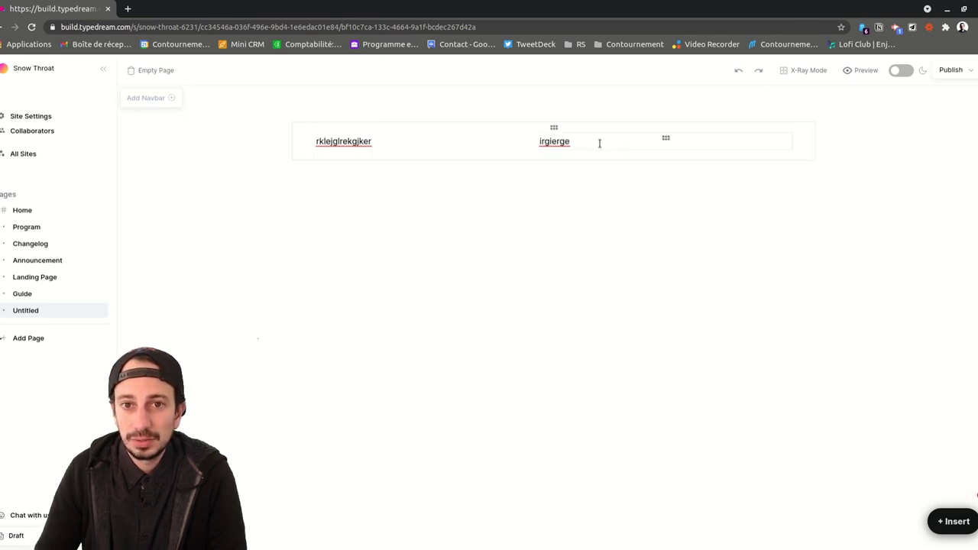
left_click_drag(531, 141, 458, 145)
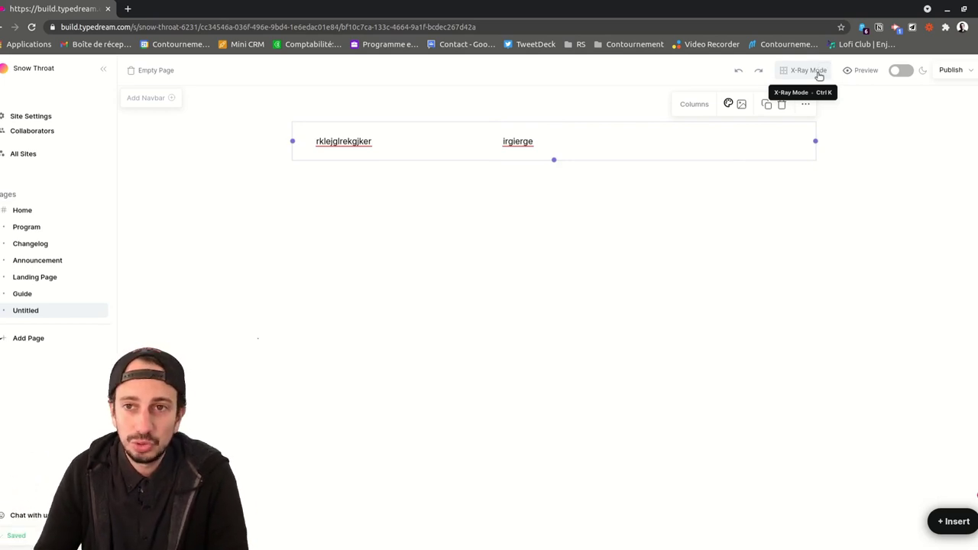
- Browse the slash-command block types in a new text block below the columns, leaving the block empty
left_click(513, 229)
left_click(524, 152)
left_click(591, 188)
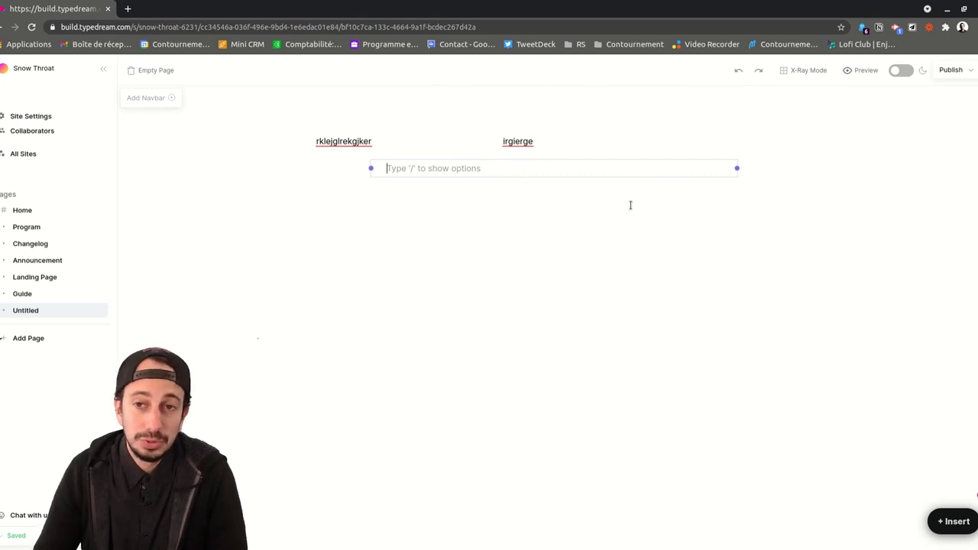
type("/")
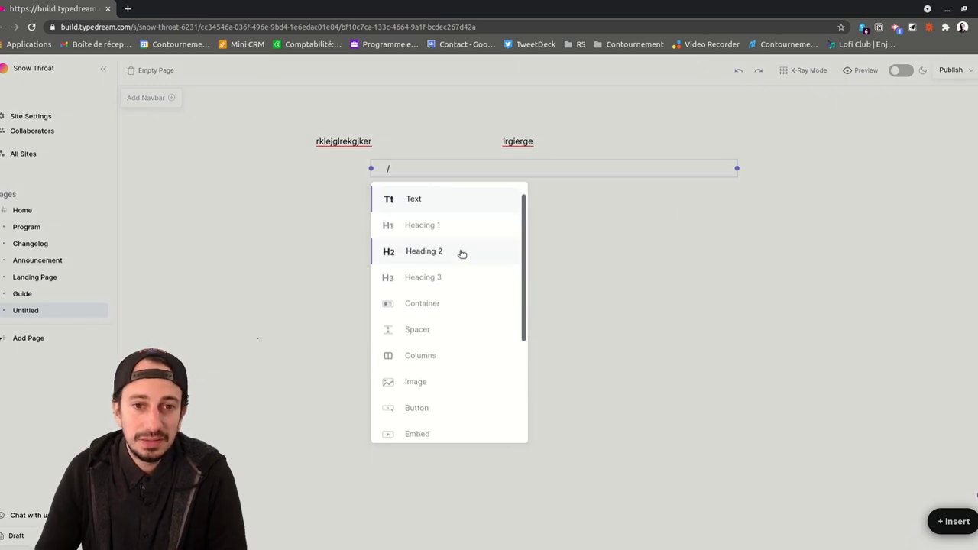
scroll(461, 259, "down", 3)
scroll(461, 261, "up", 3)
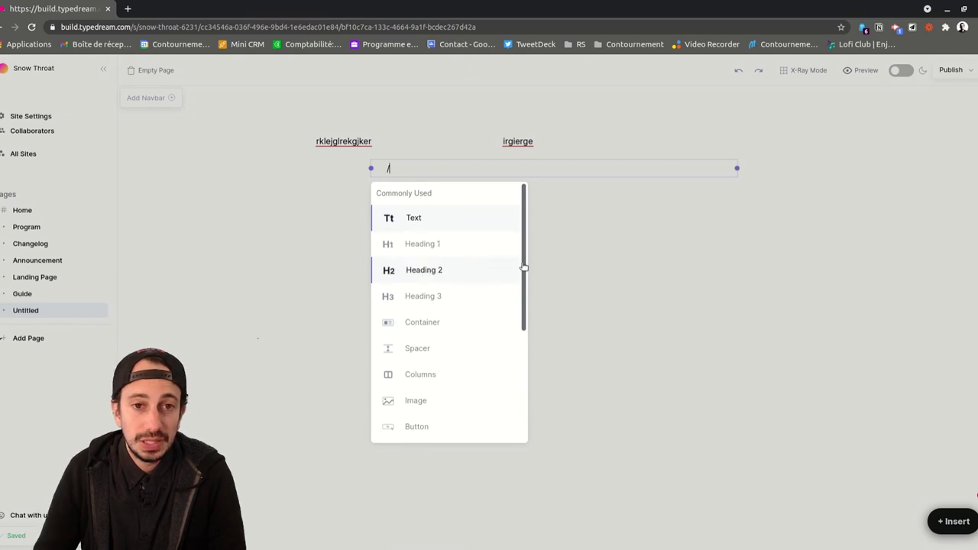
left_click(563, 207)
left_click(502, 175)
key("BackSpace")
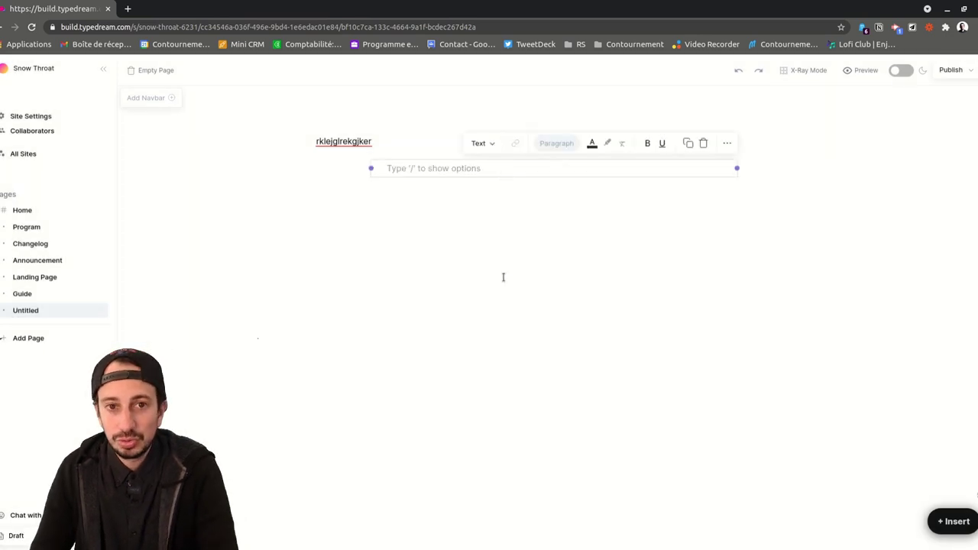
- Add another empty block with Insert and examine the available types, from text and headings to containers and lists
left_click(944, 523)
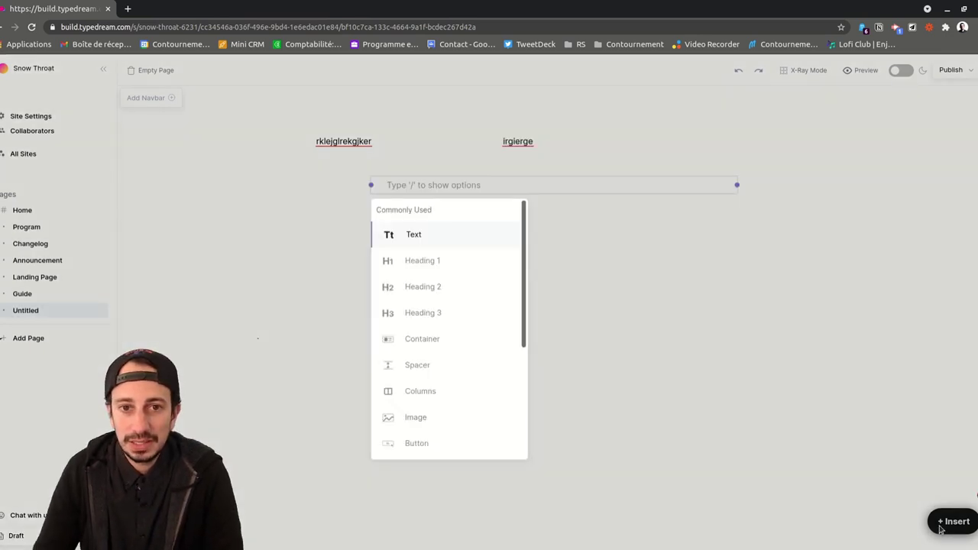
scroll(460, 284, "down", 5)
scroll(463, 288, "up", 2)
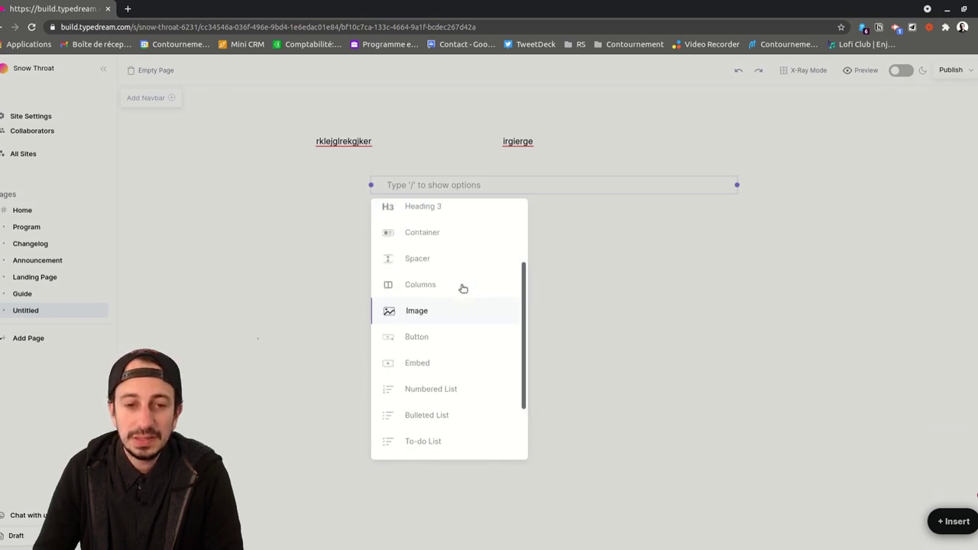
scroll(463, 288, "up", 3)
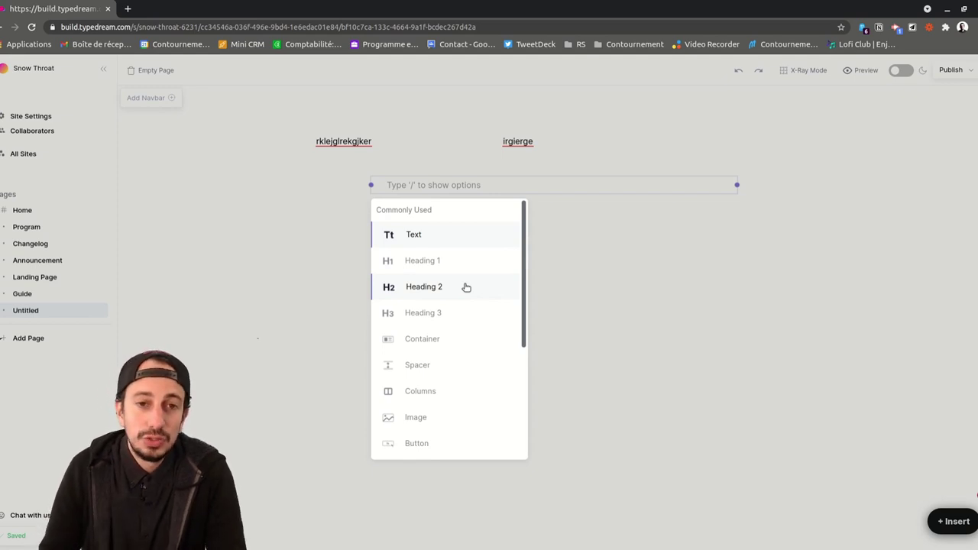
scroll(481, 310, "down", 1)
scroll(485, 307, "down", 2)
scroll(451, 262, "up", 1)
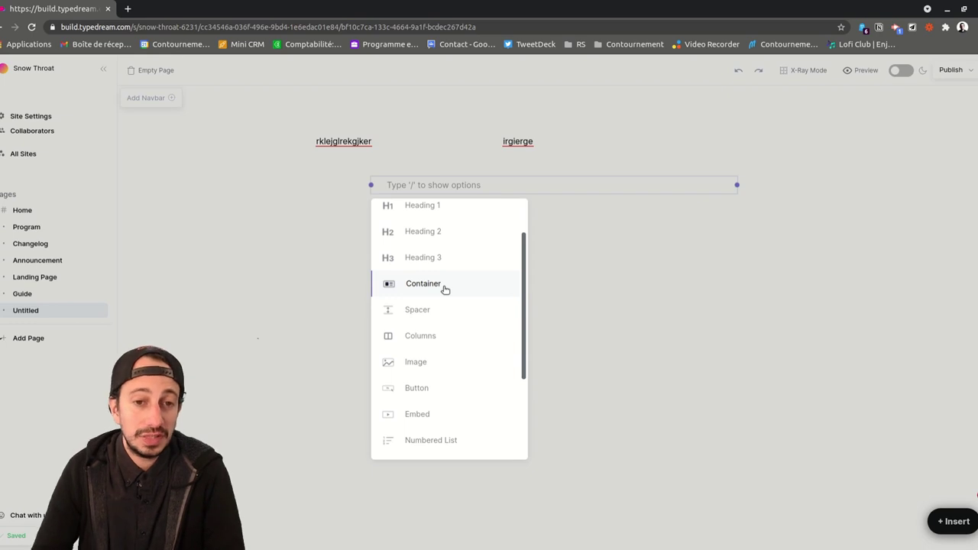
left_click(301, 246)
- Review the Home page tutorial sections on inserting blocks, making columns and resizing elements
left_click(31, 213)
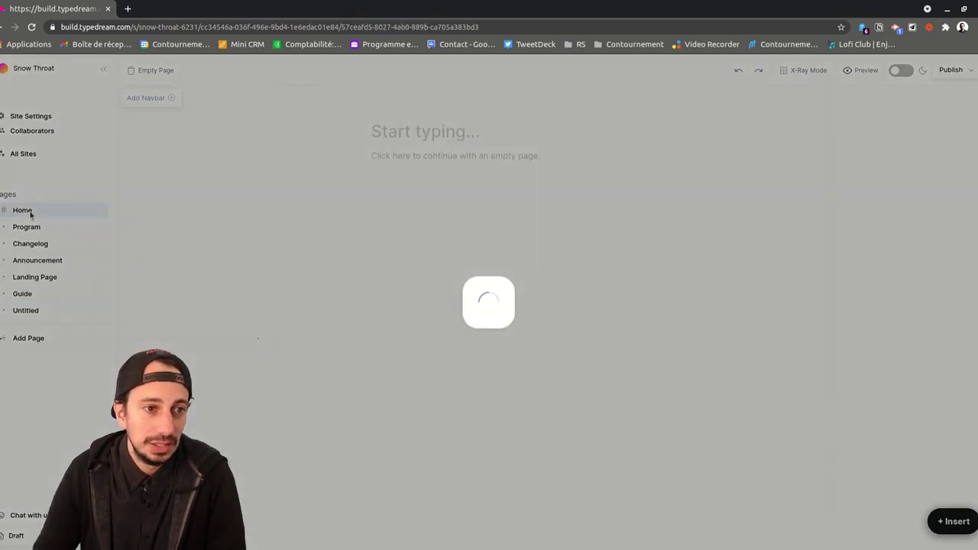
scroll(784, 285, "down", 3)
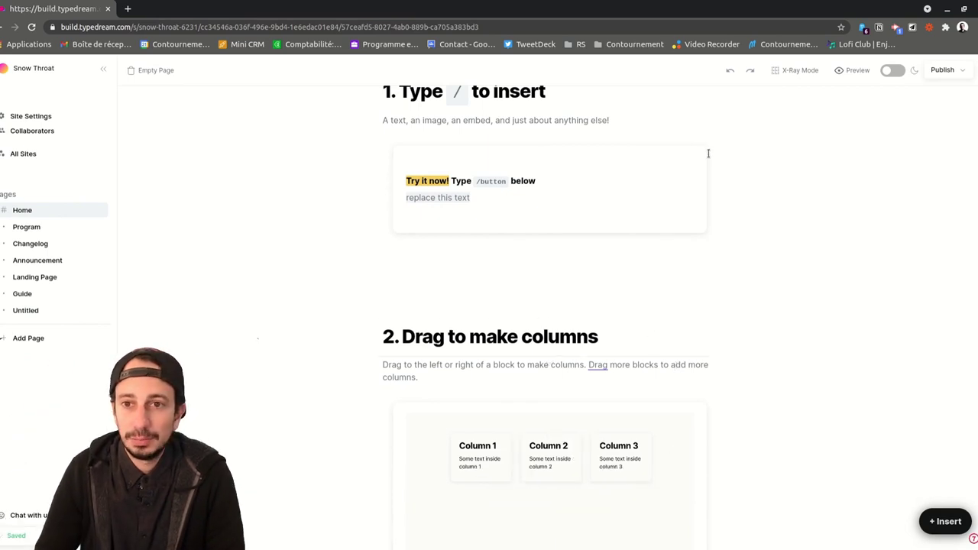
scroll(591, 262, "down", 3)
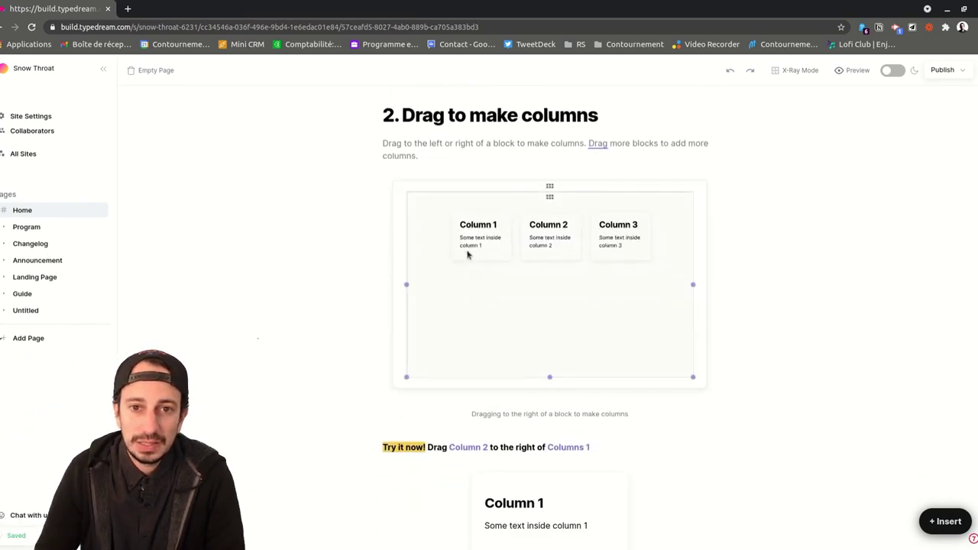
scroll(843, 371, "down", 5)
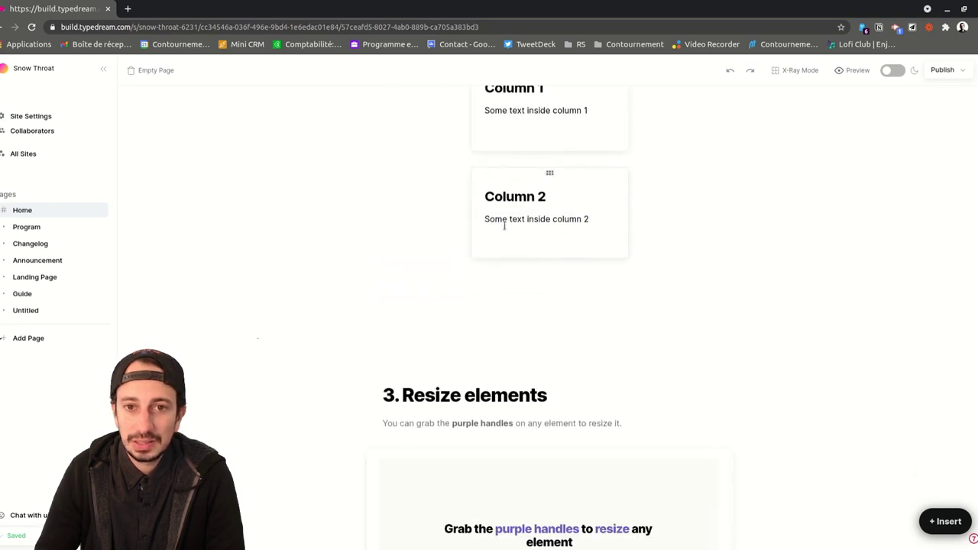
scroll(685, 225, "up", 2)
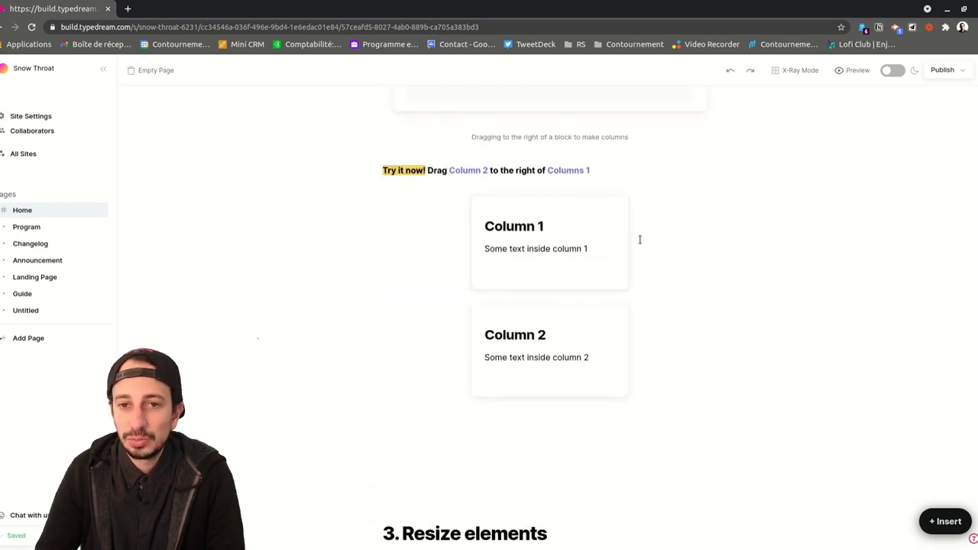
scroll(697, 271, "up", 3)
scroll(697, 270, "up", 5)
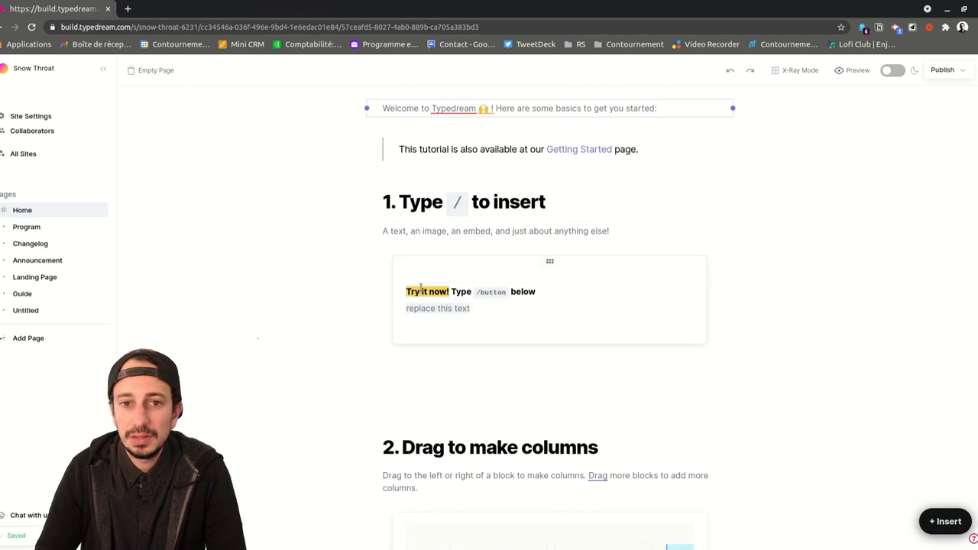
scroll(396, 173, "up", 1)
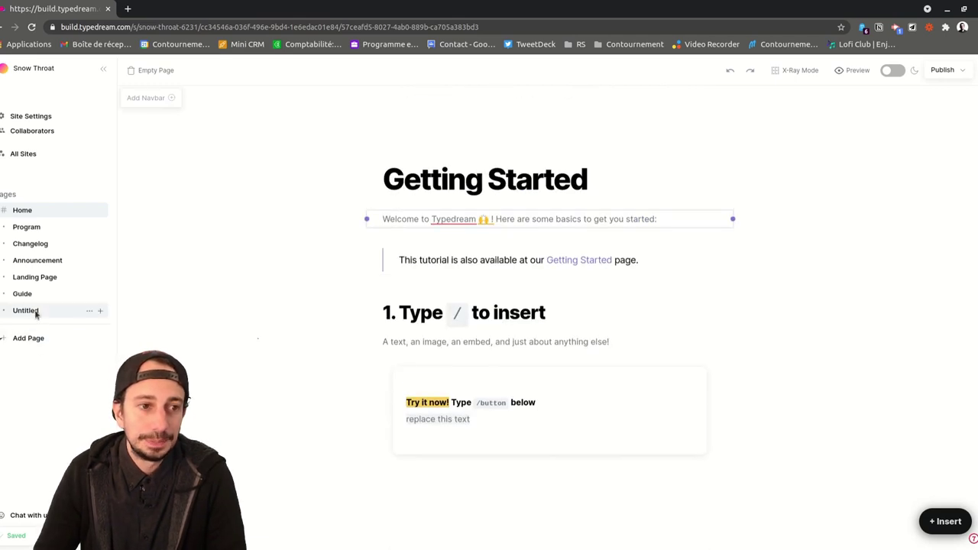
- Go back to the Untitled page and delete all of its contents
left_click(33, 310)
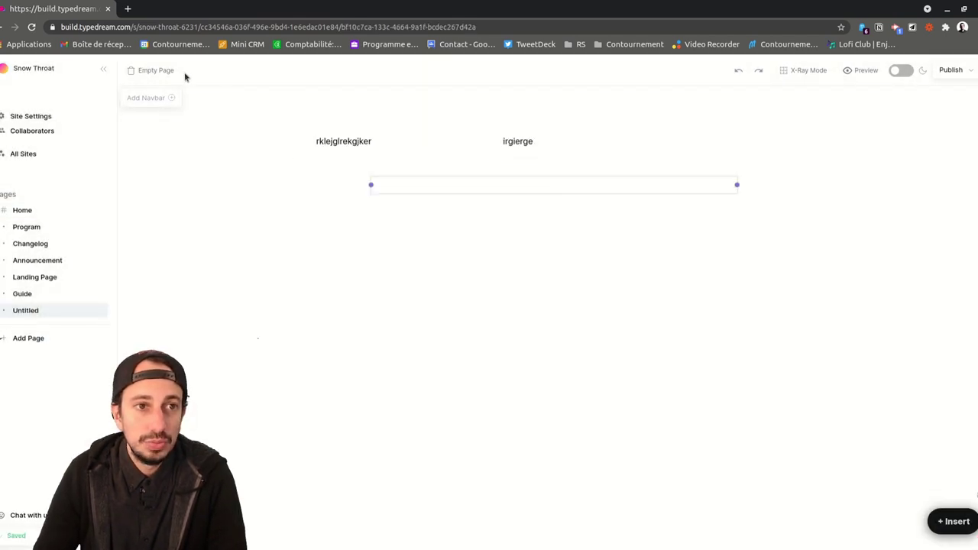
left_click(157, 74)
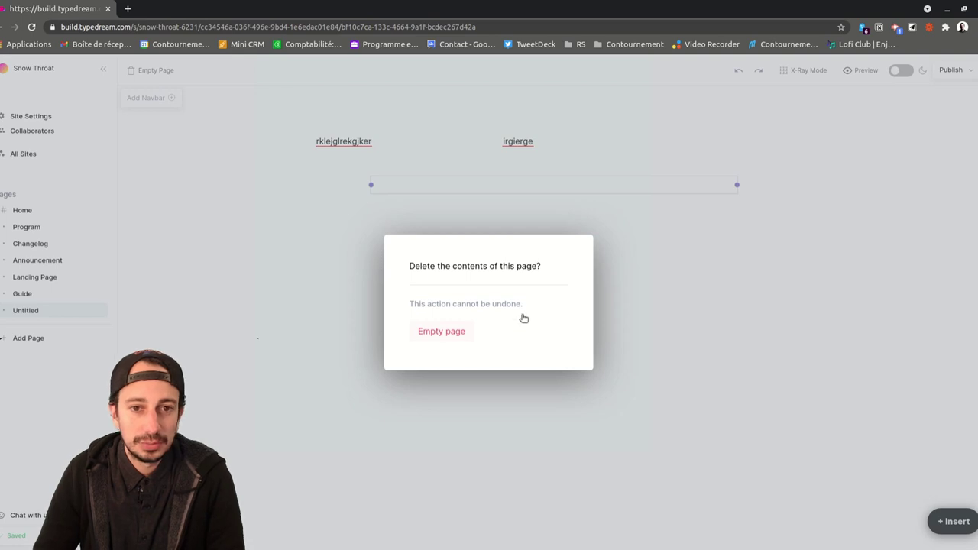
left_click(564, 412)
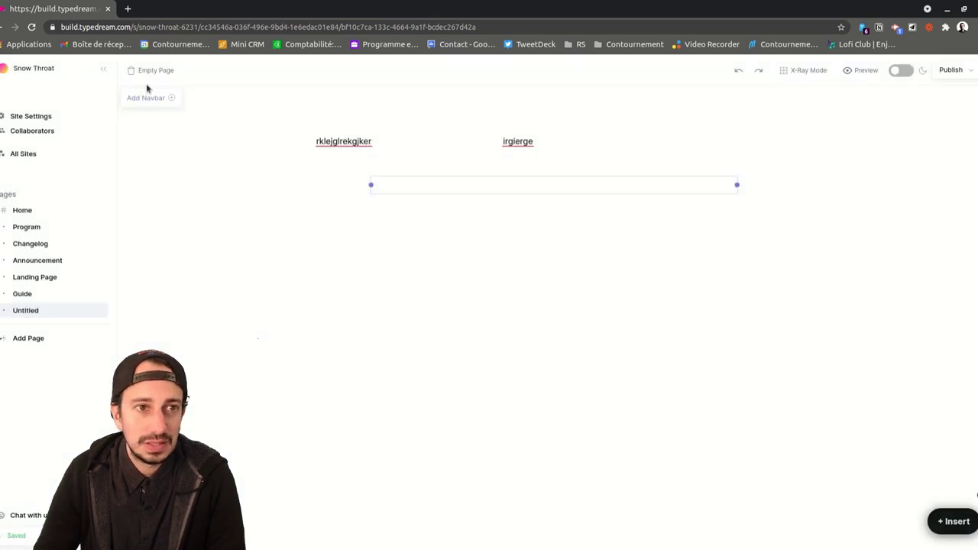
left_click(165, 70)
left_click(466, 331)
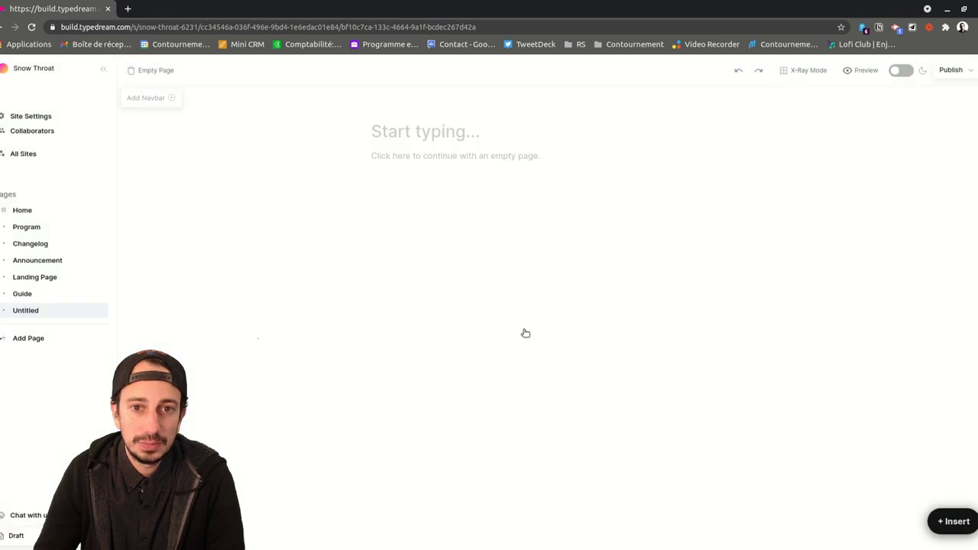
- Start an empty block on the cleared page and bring up the slash-command list of block types
left_click(435, 124)
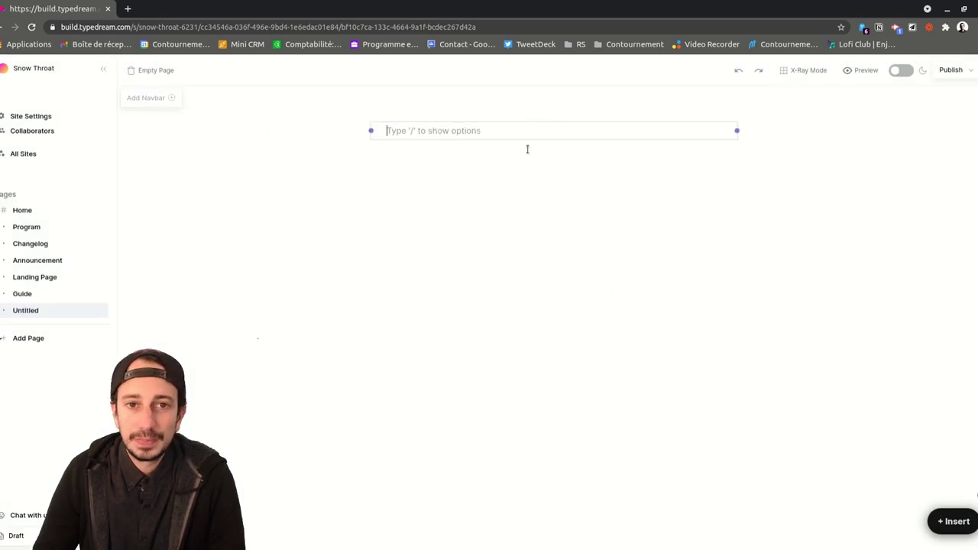
type("/")
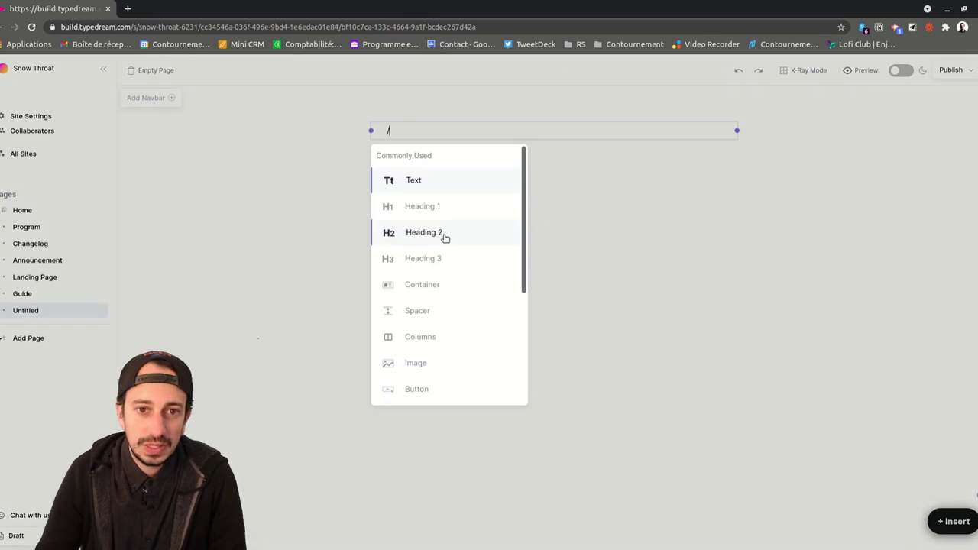
scroll(489, 271, "down", 1)
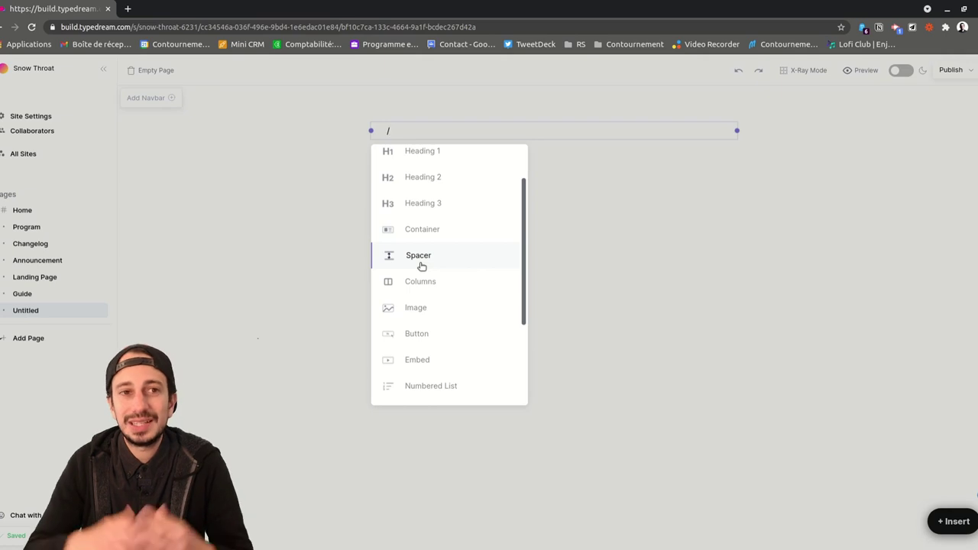
- Search Google for typedream in a new browser tab and open the official typedream.com site
key("ctrl+t")
type("ty")
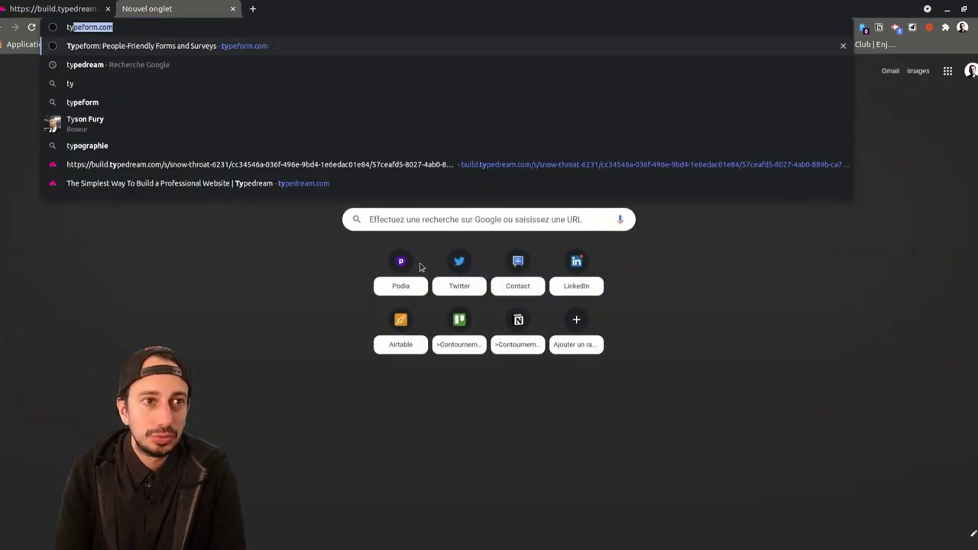
key("Down")
key("Return")
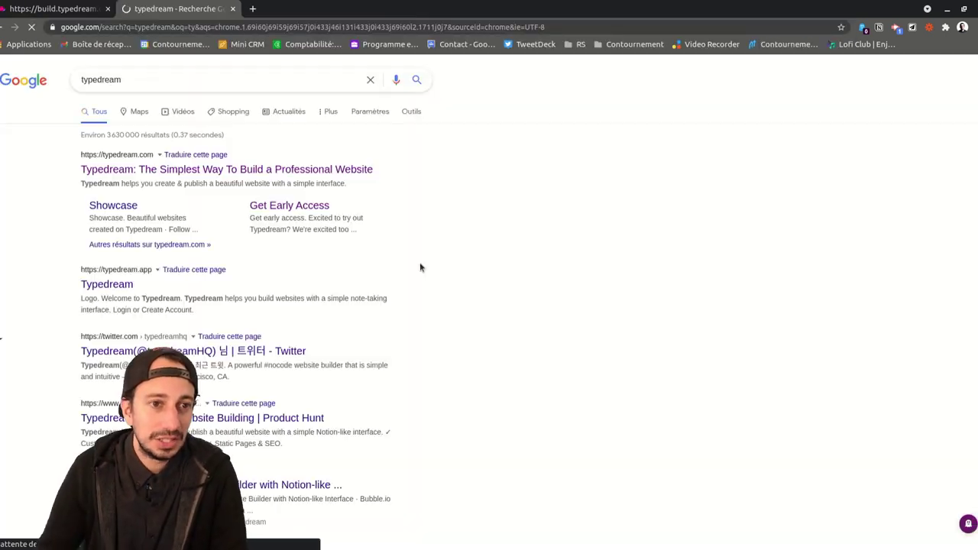
left_click(166, 169)
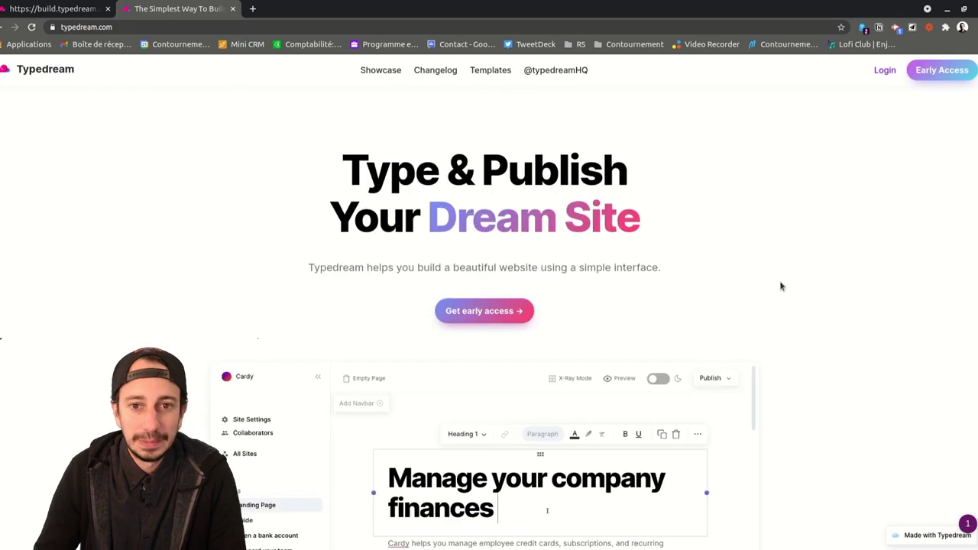
- Review the typedream.com homepage from the editor demo through its website optimization, navbar, button and column layout features
scroll(562, 319, "down", 1)
scroll(562, 319, "down", 1)
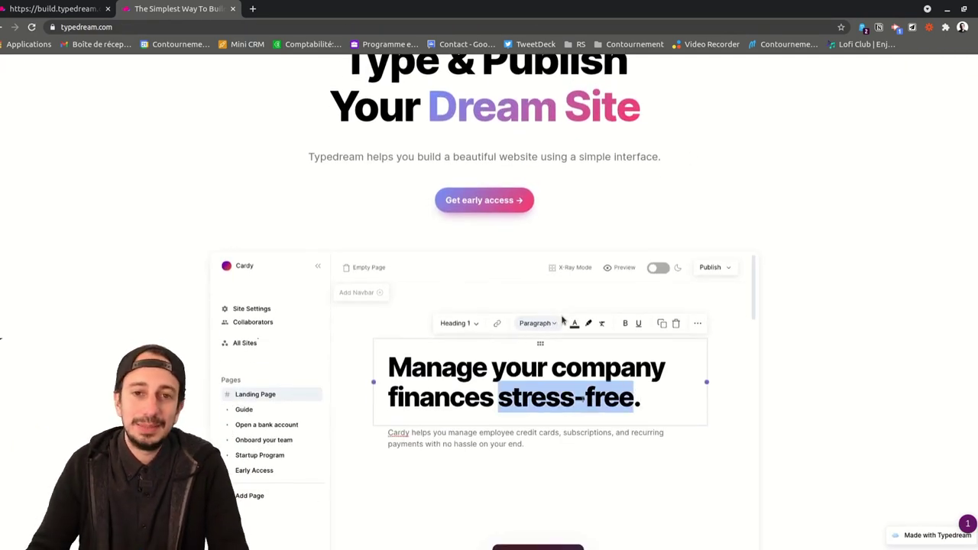
scroll(779, 353, "down", 6)
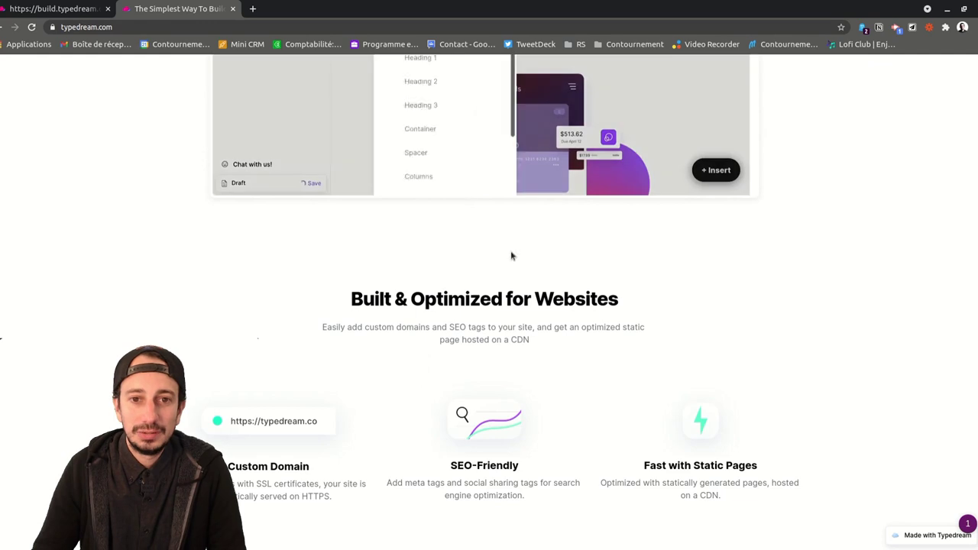
scroll(707, 271, "down", 2)
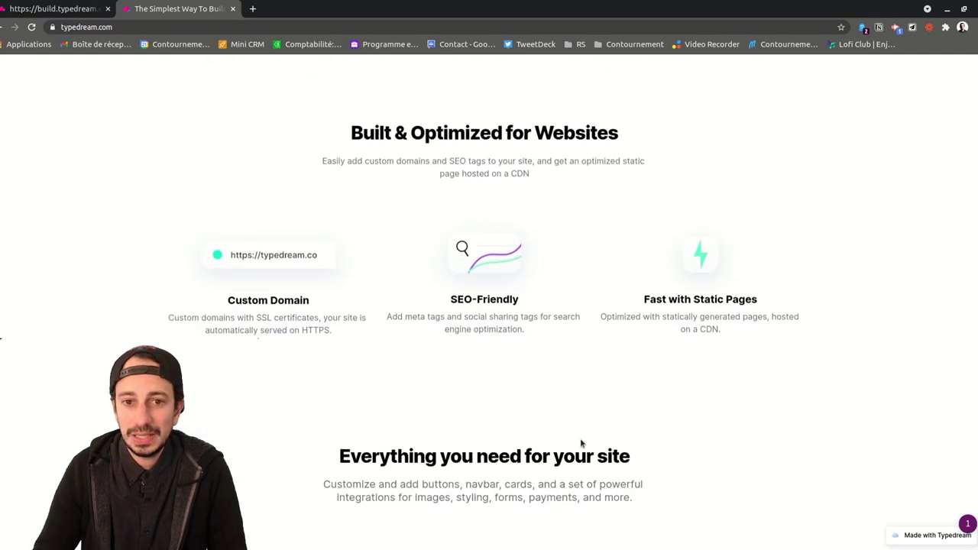
scroll(893, 489, "down", 4)
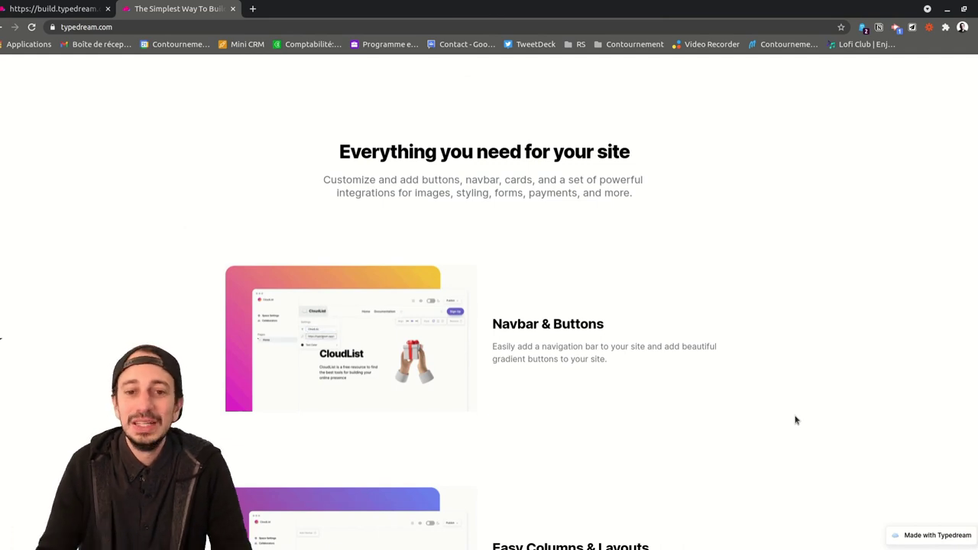
scroll(838, 395, "down", 1)
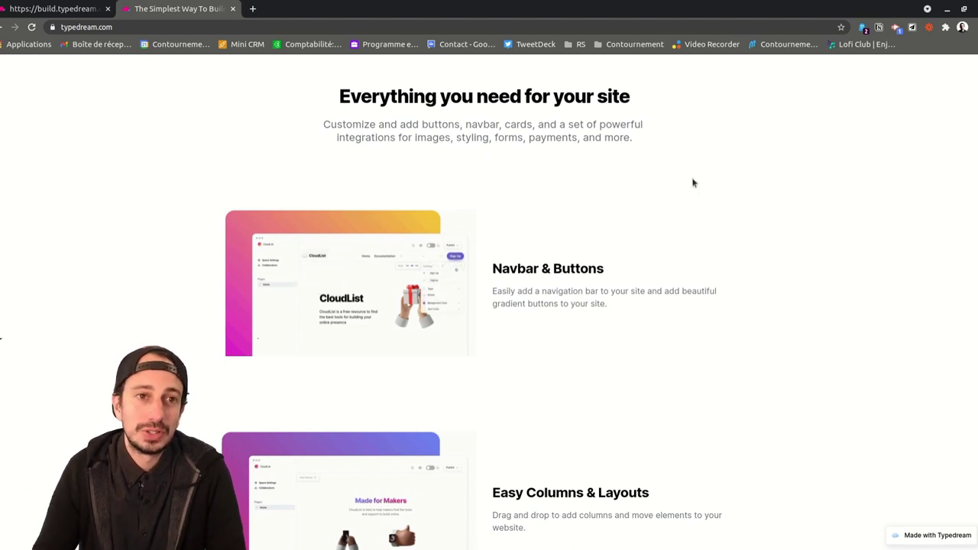
- Return to the Typedream editor and insert a Columns block on the empty page
key("ctrl+Page_Up")
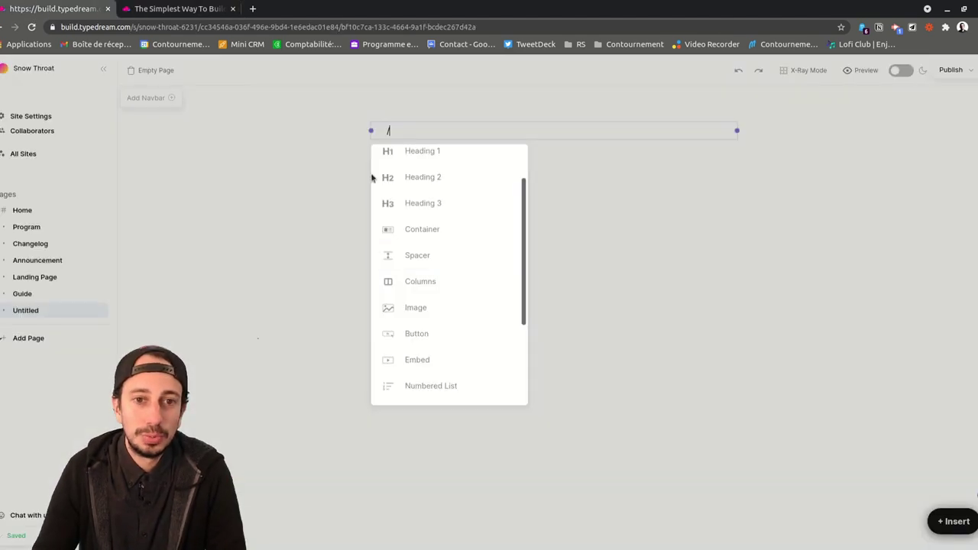
left_click(449, 282)
key("Up")
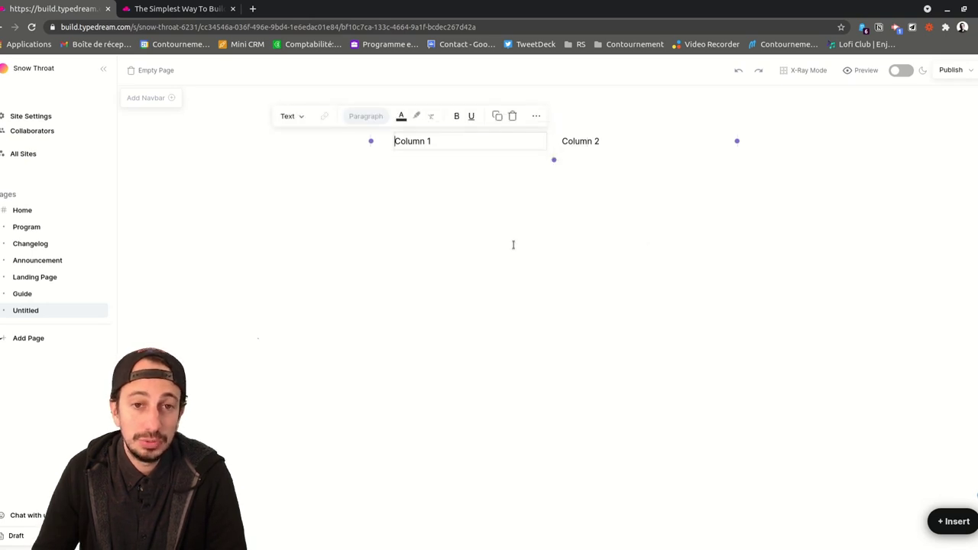
- Add a Divider block below the columns
left_click(412, 274)
type("/")
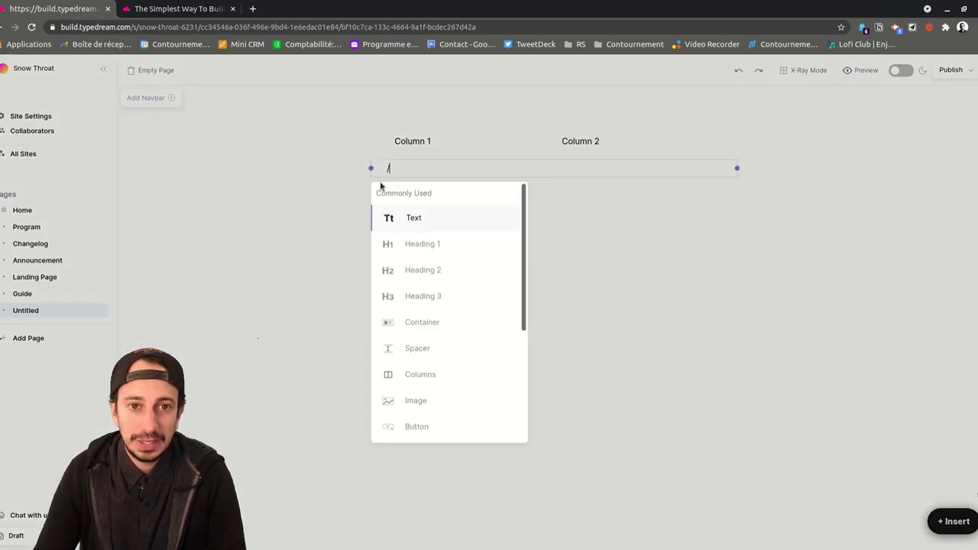
scroll(450, 306, "down", 3)
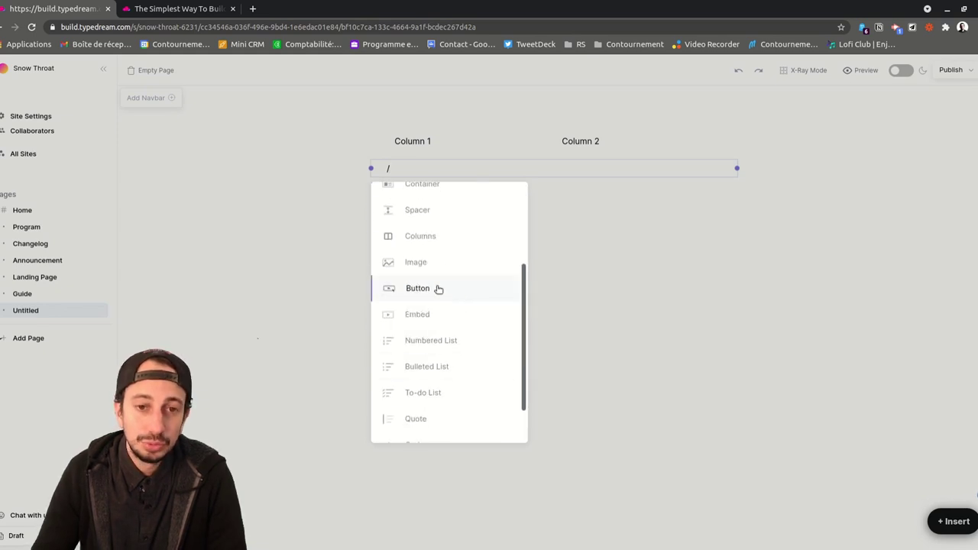
scroll(454, 312, "down", 2)
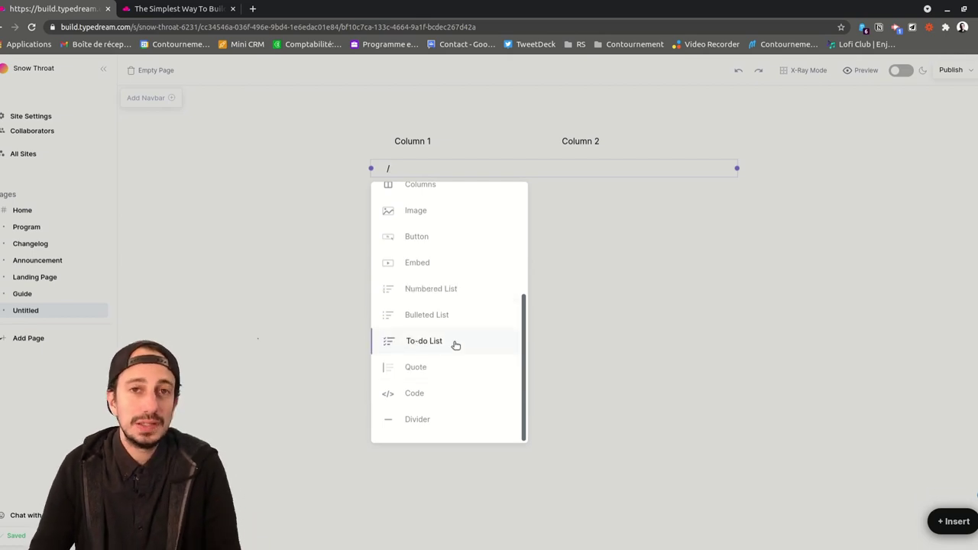
left_click(437, 420)
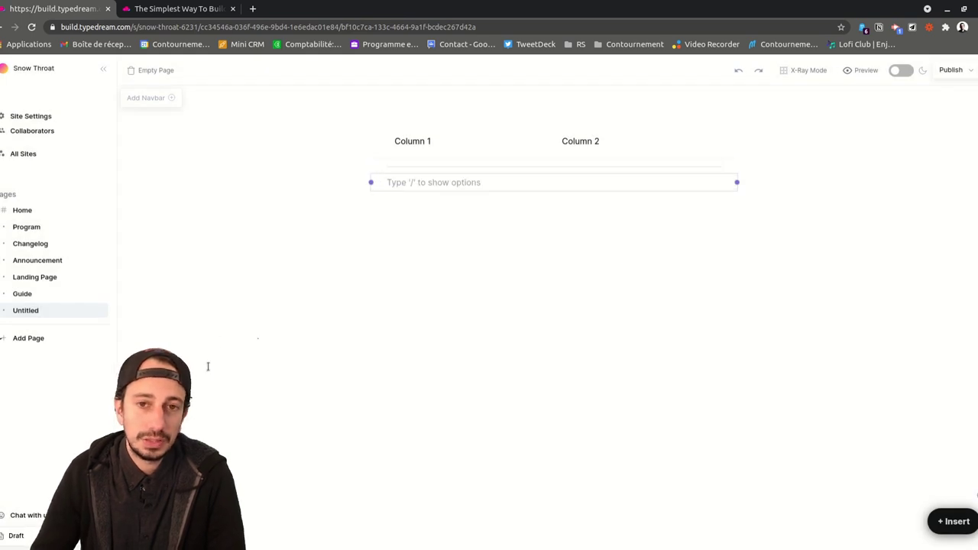
- Turn the Column 2 text into an Image block and duplicate the whole columns block
left_click(577, 144)
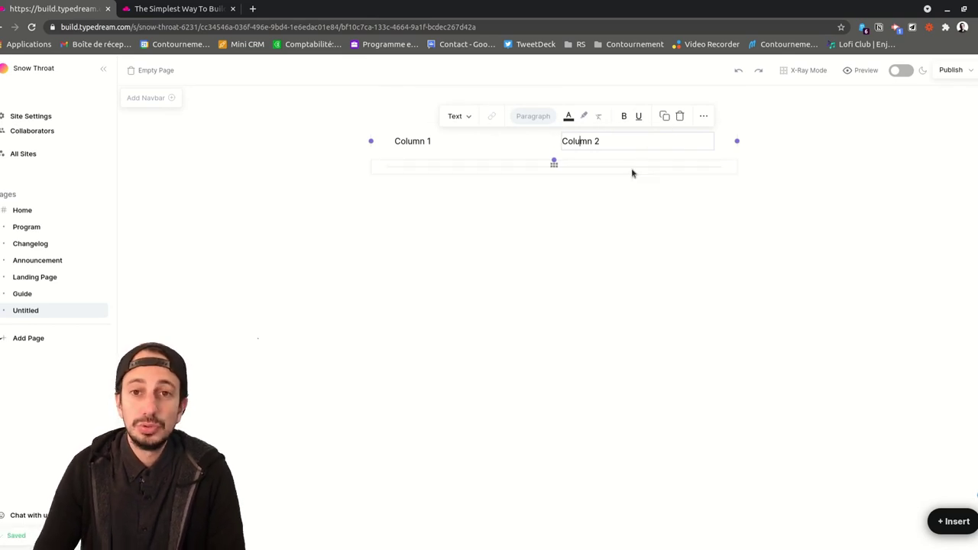
left_click(462, 118)
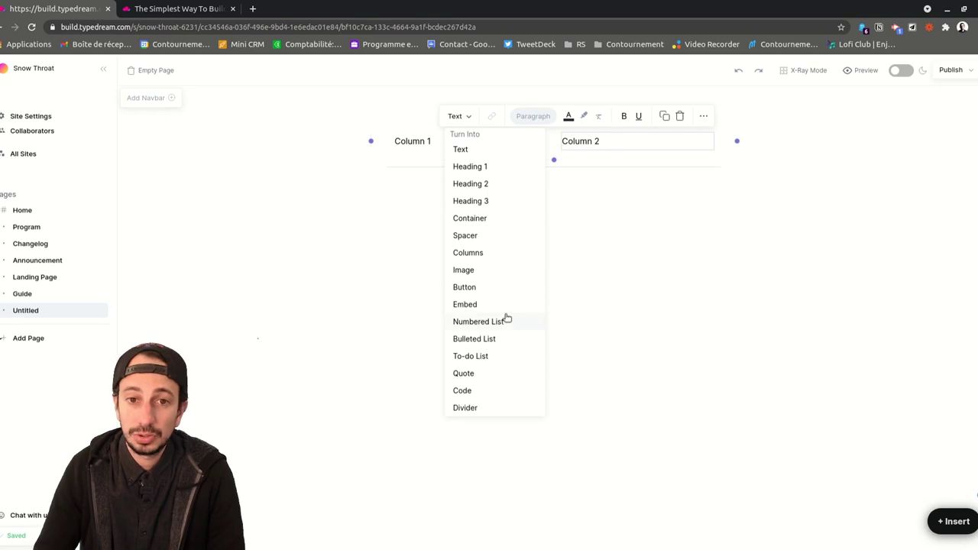
left_click(474, 276)
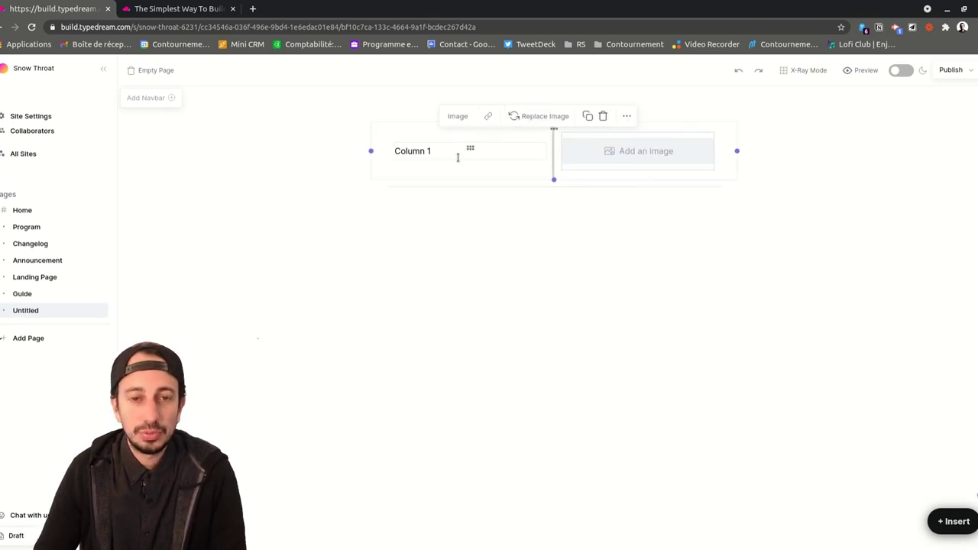
left_click(546, 154)
key("ctrl+d")
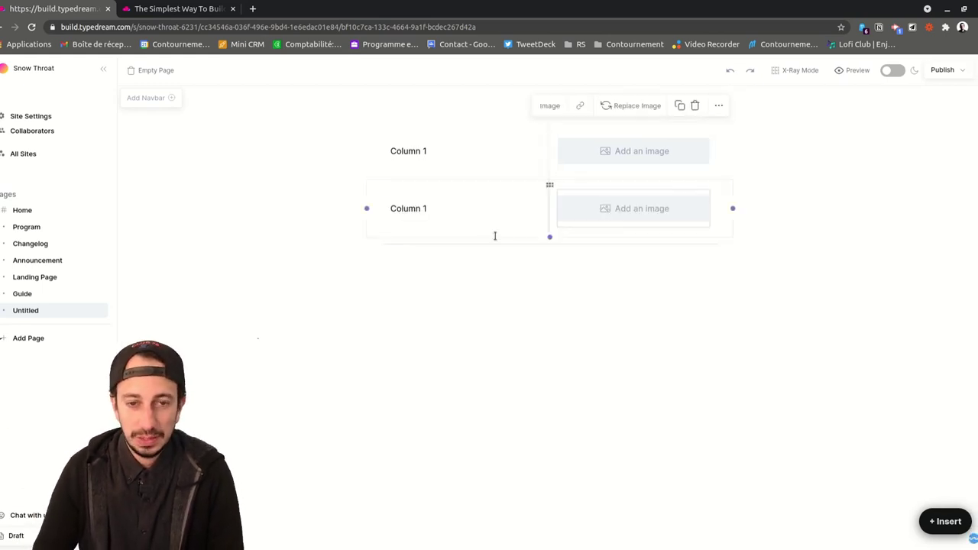
- Rearrange the duplicated columns block so its image placeholder comes first and the Column 1 text second
left_click_drag(601, 215, 408, 212)
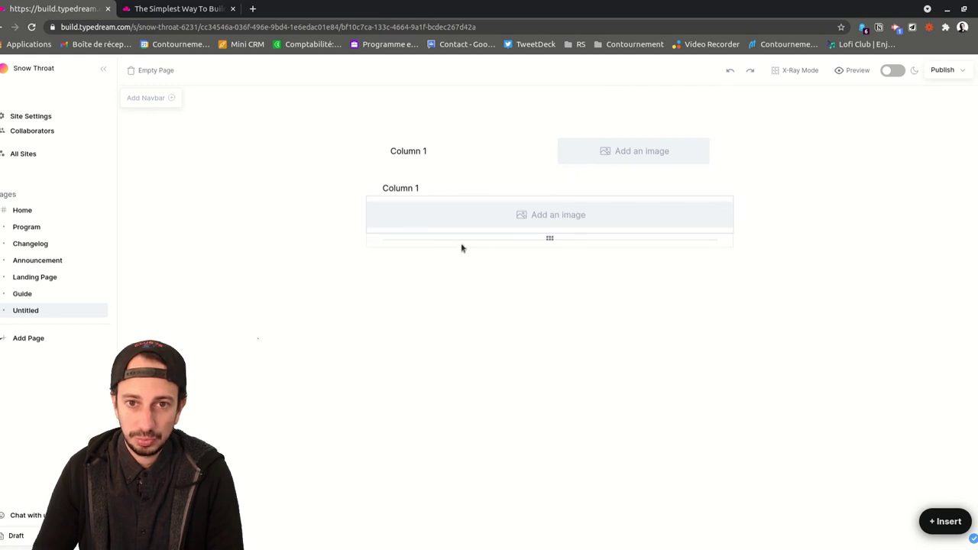
key("ctrl+z")
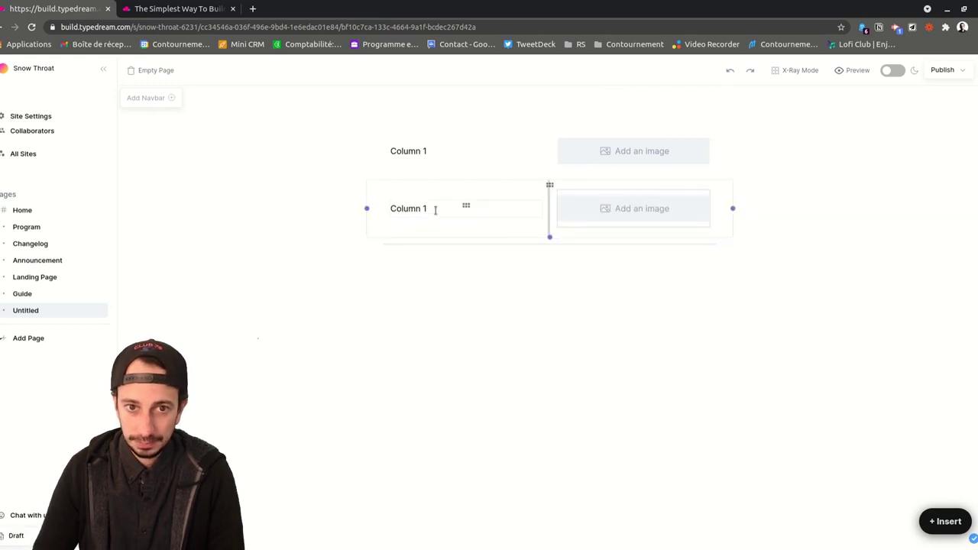
left_click_drag(466, 208, 657, 229)
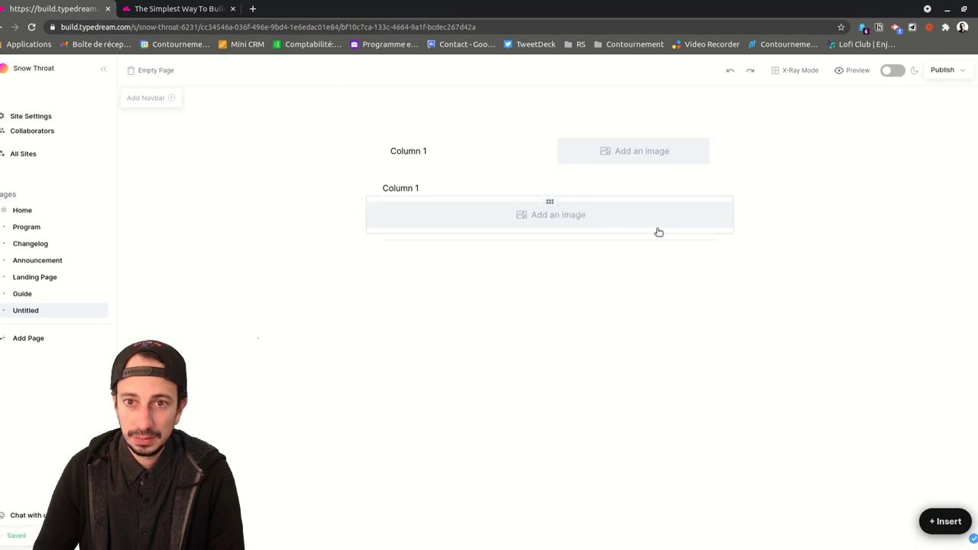
left_click(553, 203)
left_click_drag(409, 197, 351, 183)
left_click(588, 278)
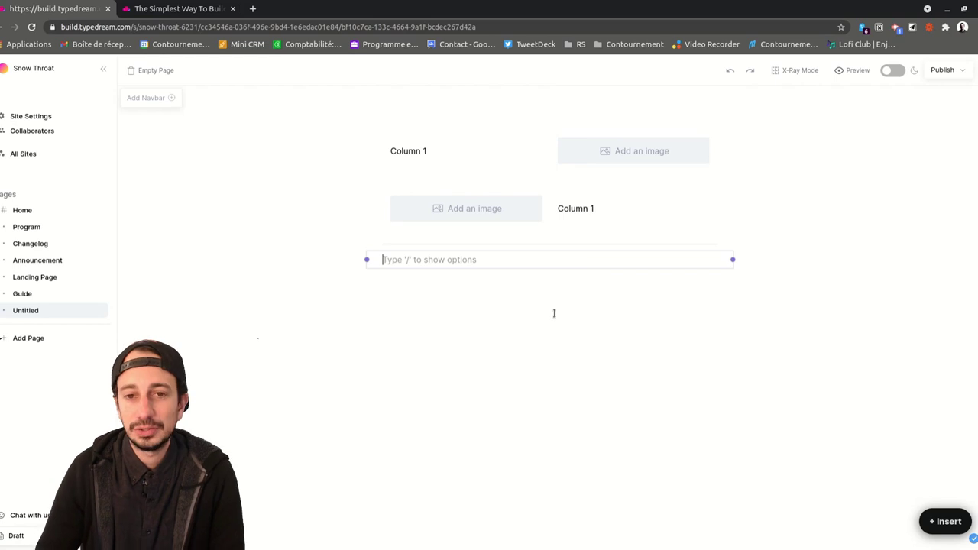
- Check the source options of the second row's image placeholder and the block types offered when inserting a new block
left_click(466, 212)
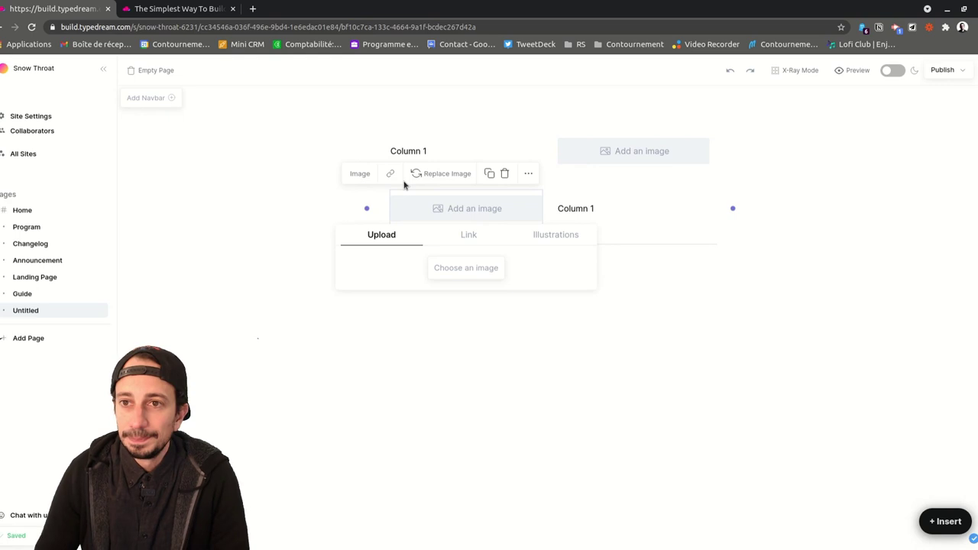
left_click(351, 380)
left_click(936, 521)
scroll(493, 423, "down", 3)
left_click(582, 381)
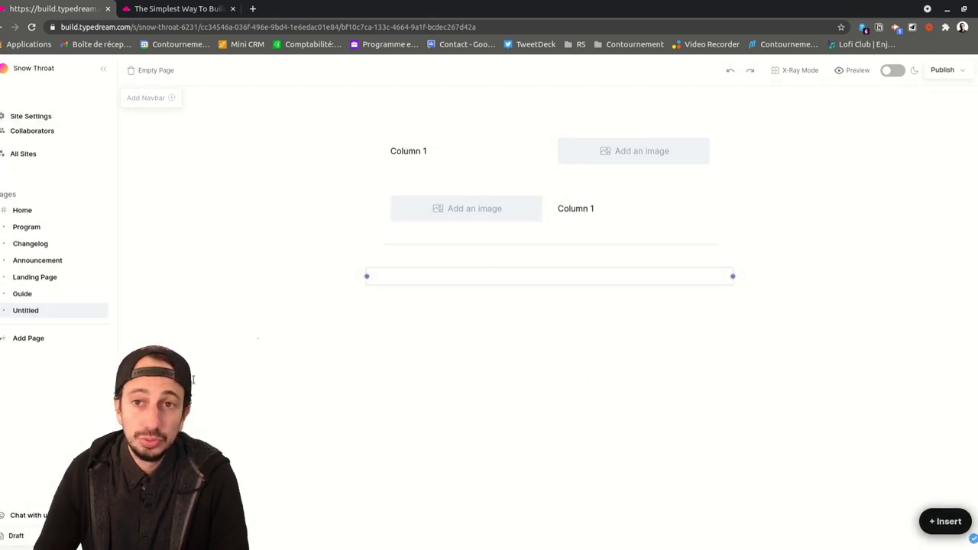
left_click(729, 71)
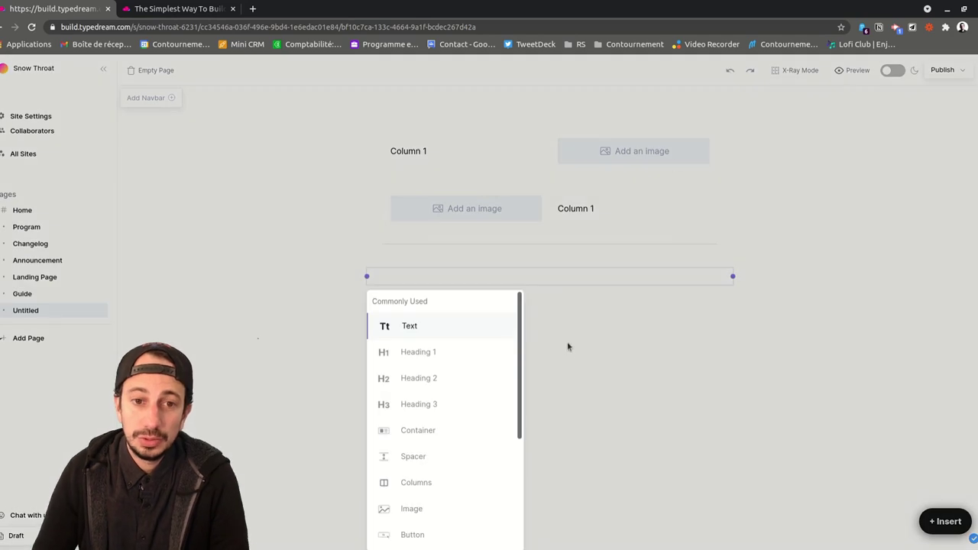
left_click(599, 343)
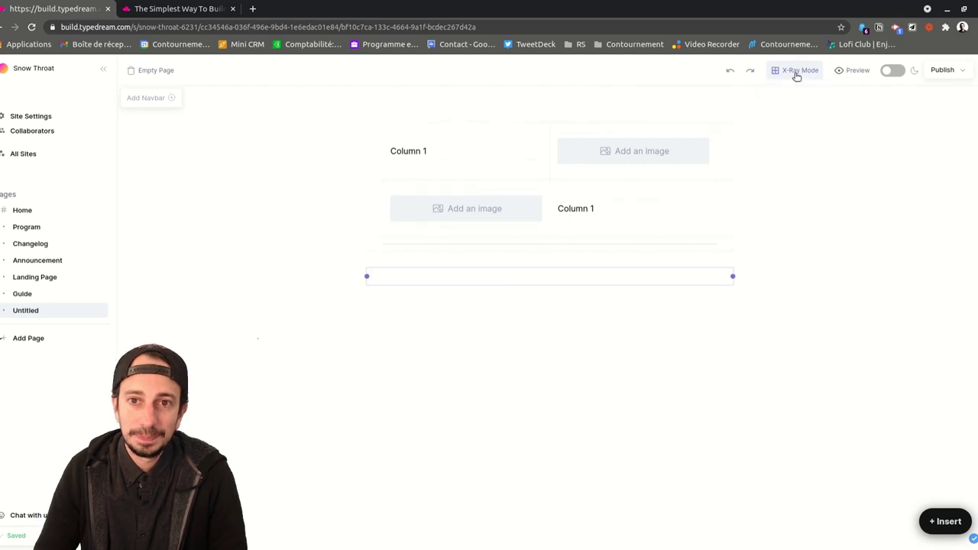
- Turn on X-Ray Mode and widen the second columns block well beyond the first one
left_click(796, 74)
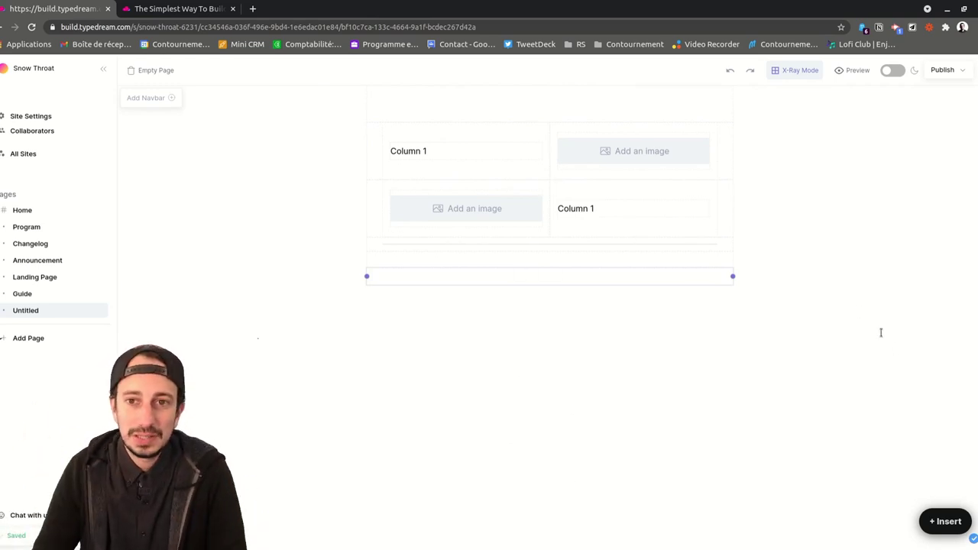
left_click(737, 213)
left_click_drag(732, 208, 864, 216)
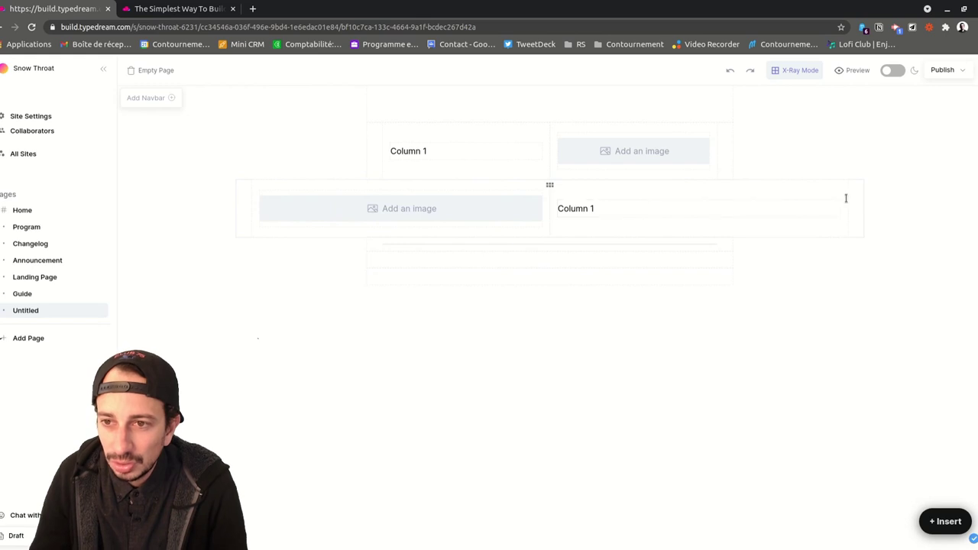
- Preview the Untitled page twice to check the columns layout, coming back to the editor each time
left_click(852, 197)
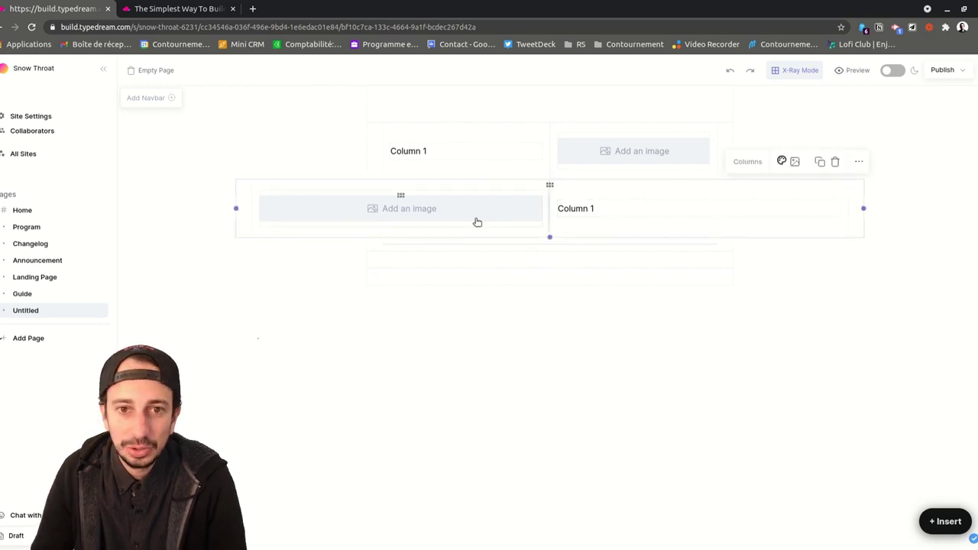
left_click(510, 375)
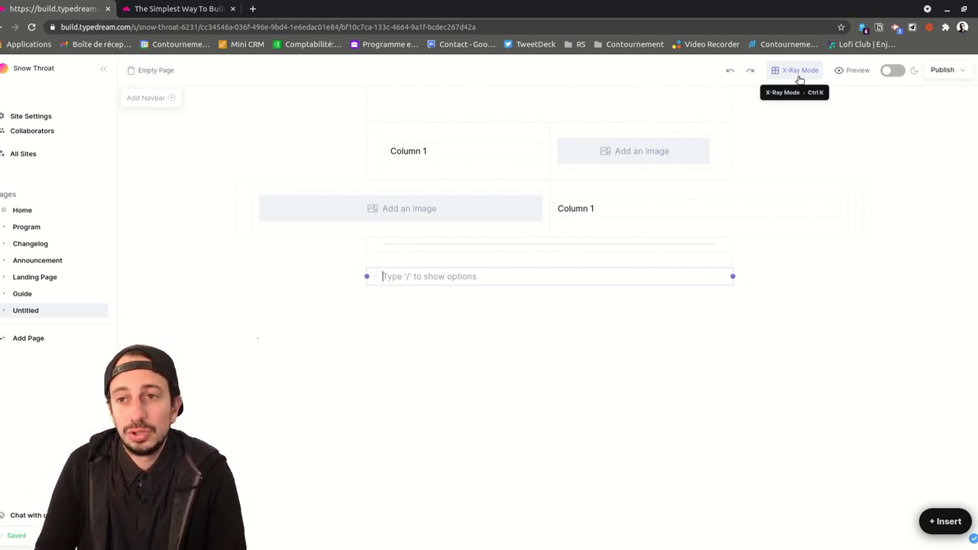
left_click(846, 69)
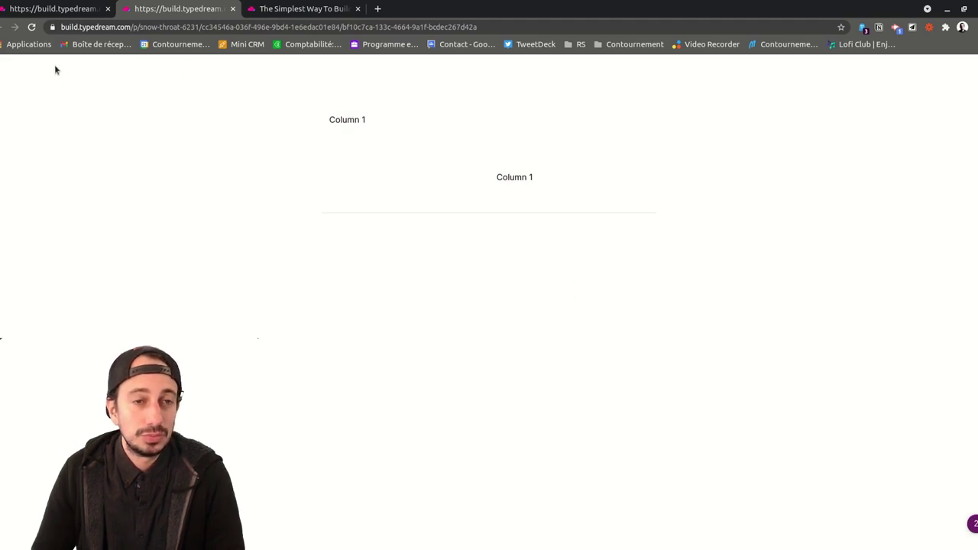
middle_click(139, 14)
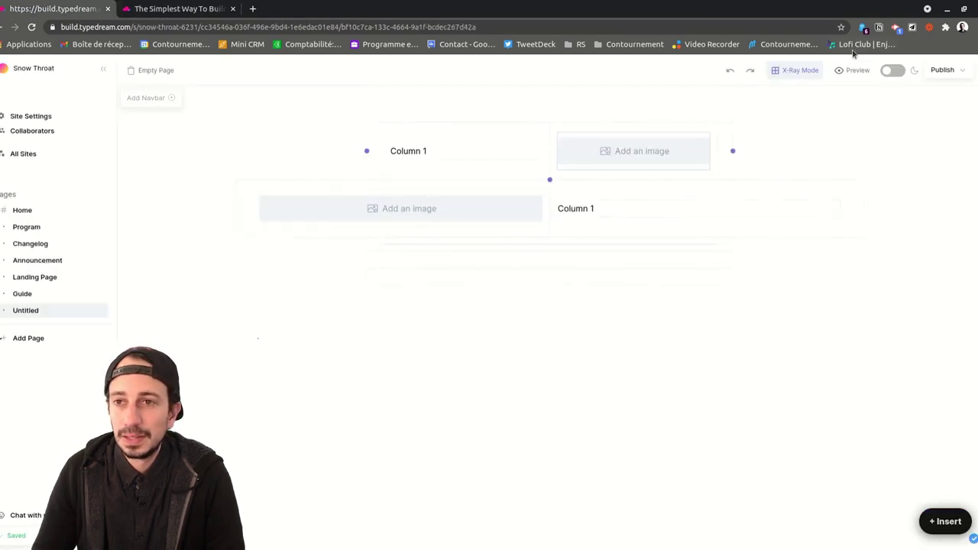
left_click(847, 74)
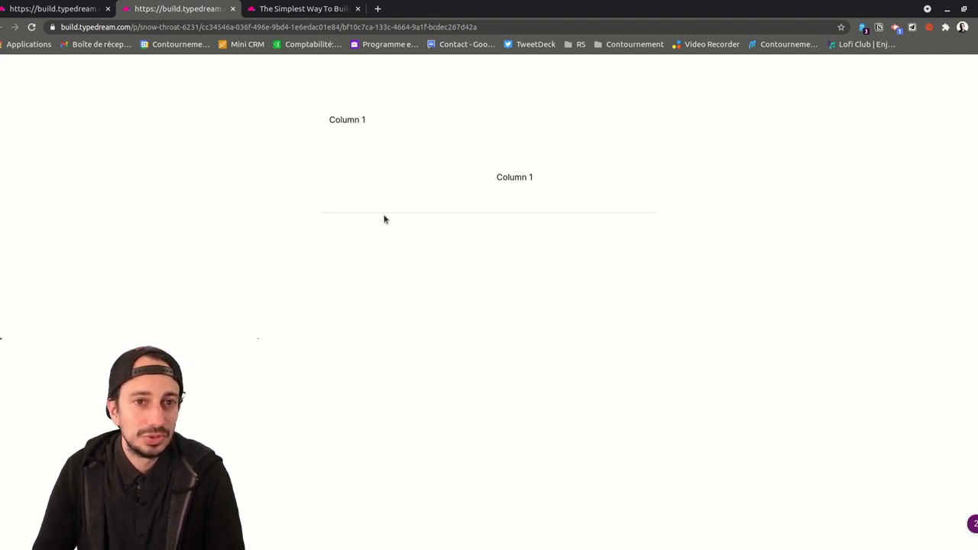
left_click(90, 9)
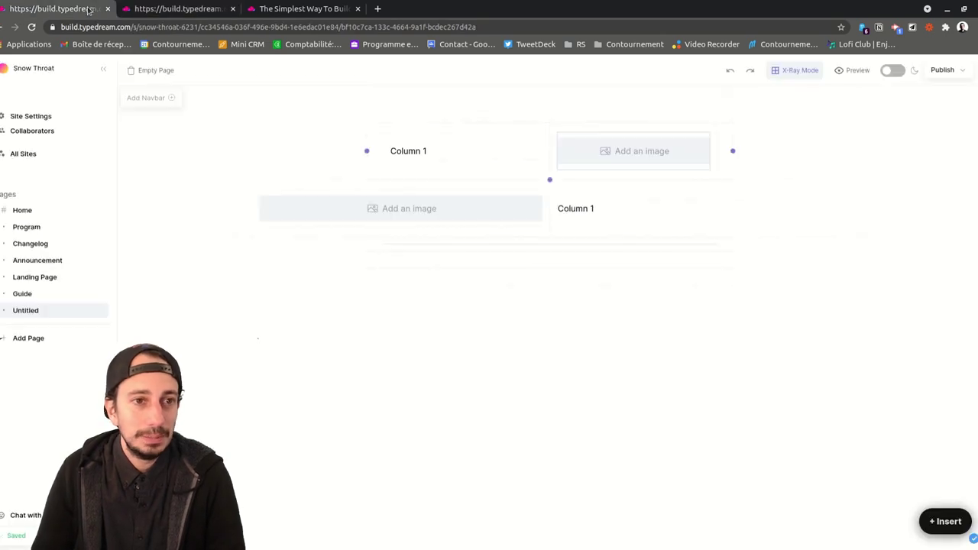
- Open the Home page, preview its Getting Started content and return to the editor
left_click(31, 210)
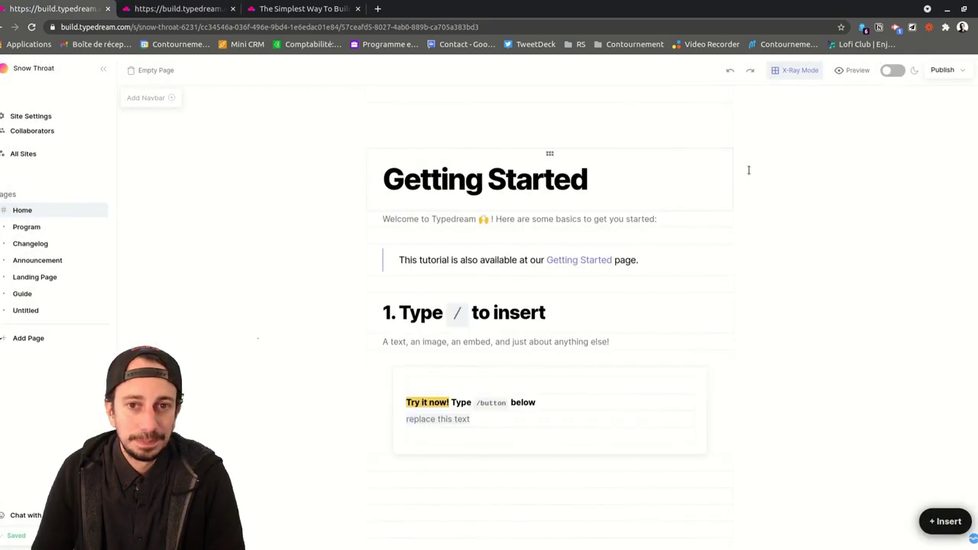
left_click(845, 71)
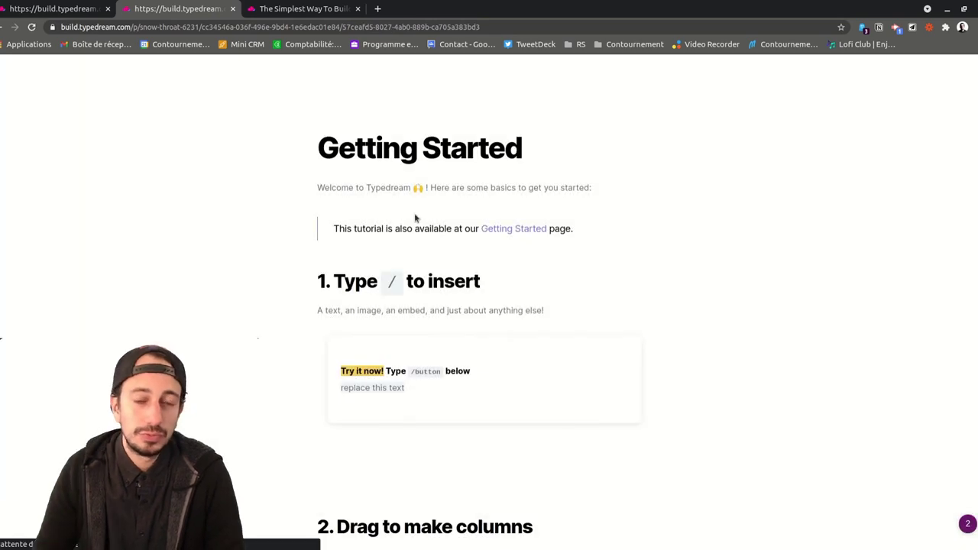
scroll(573, 290, "down", 3)
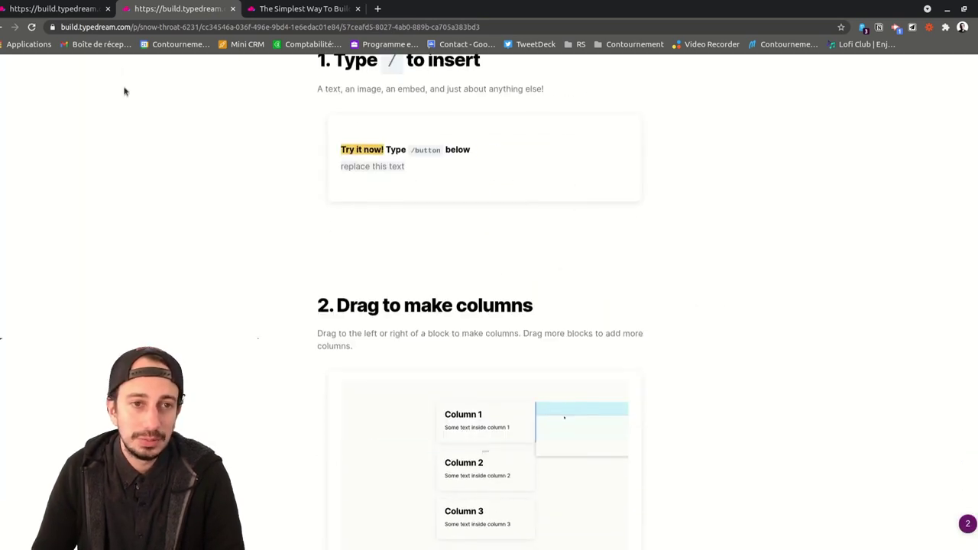
left_click(54, 8)
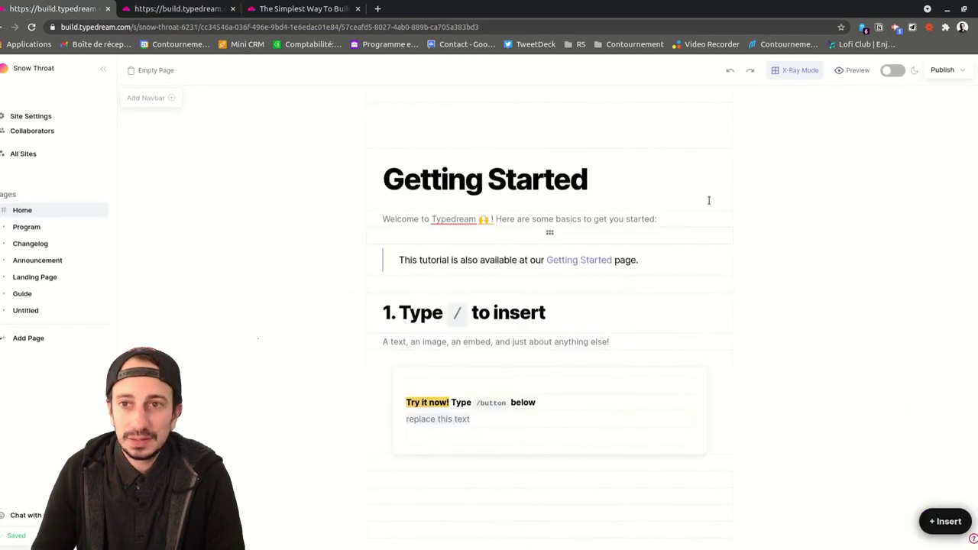
- Try the editor's dark theme, switch back to light and check the site's publishing options
left_click(892, 71)
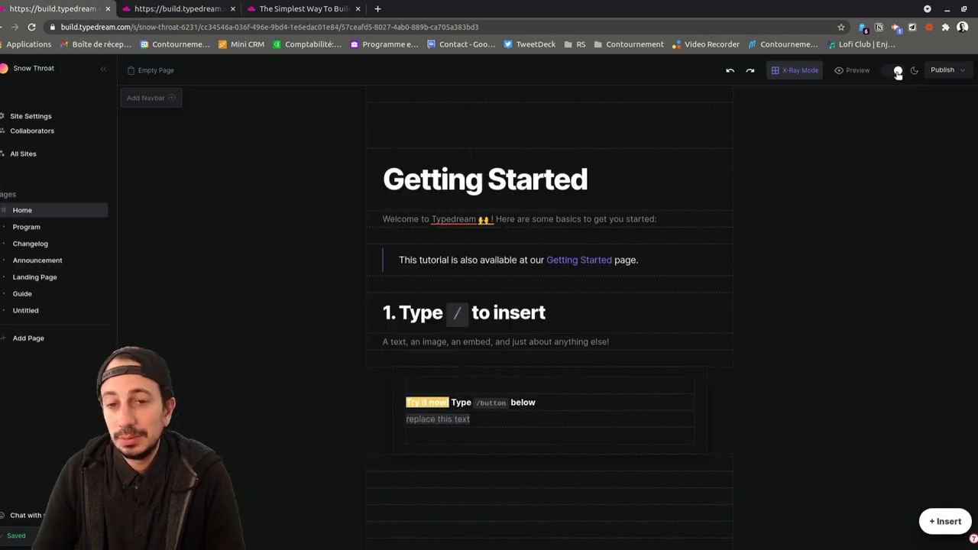
left_click(895, 71)
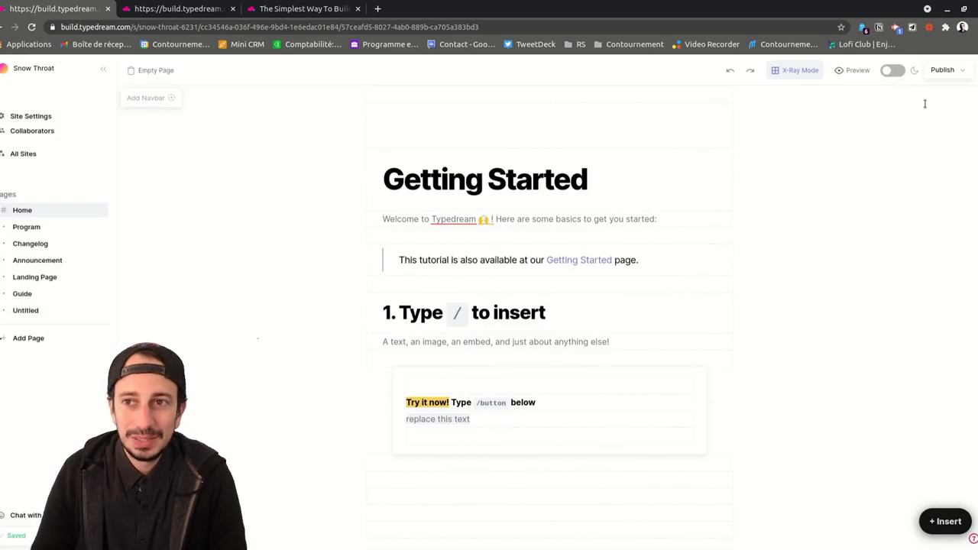
left_click(951, 70)
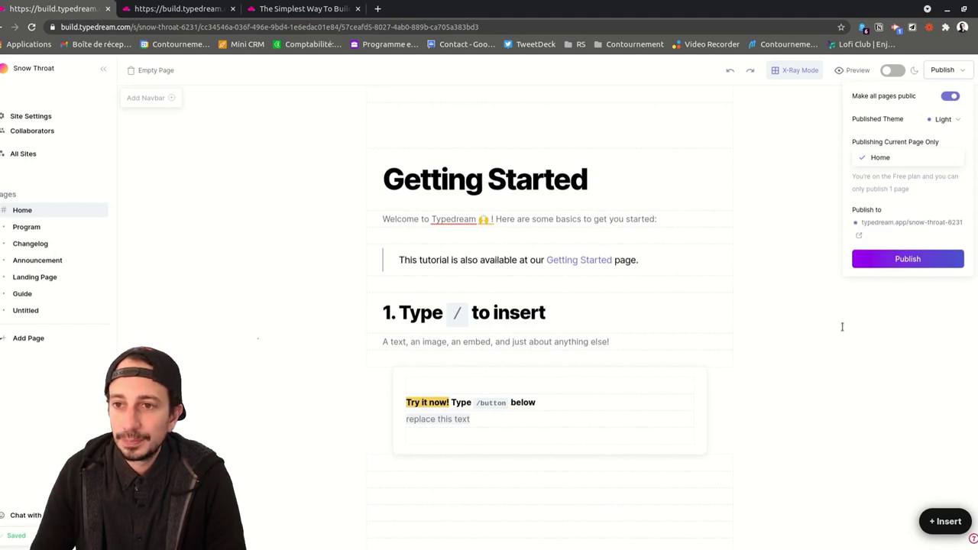
left_click(783, 227)
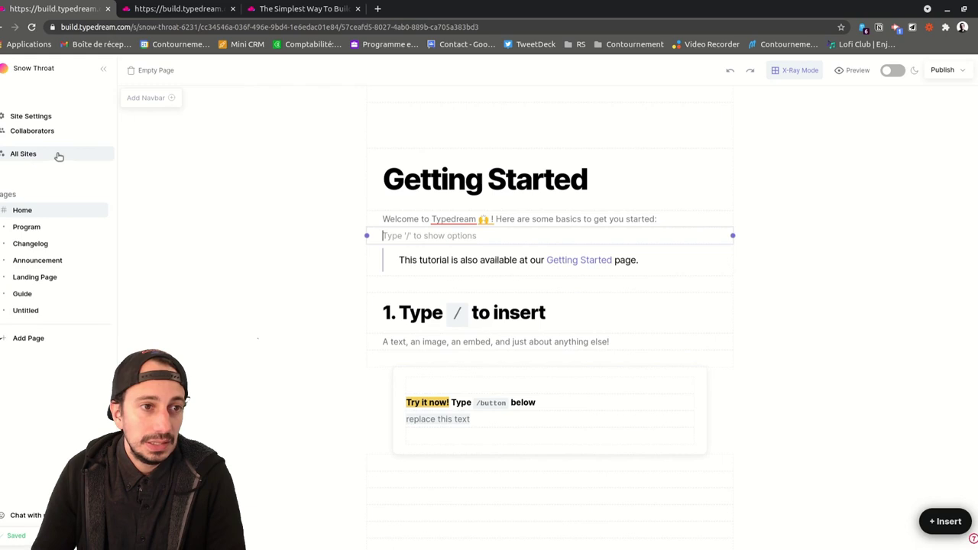
- Look over the list of all sites and the site settings, returning to the Home page editor
left_click(24, 154)
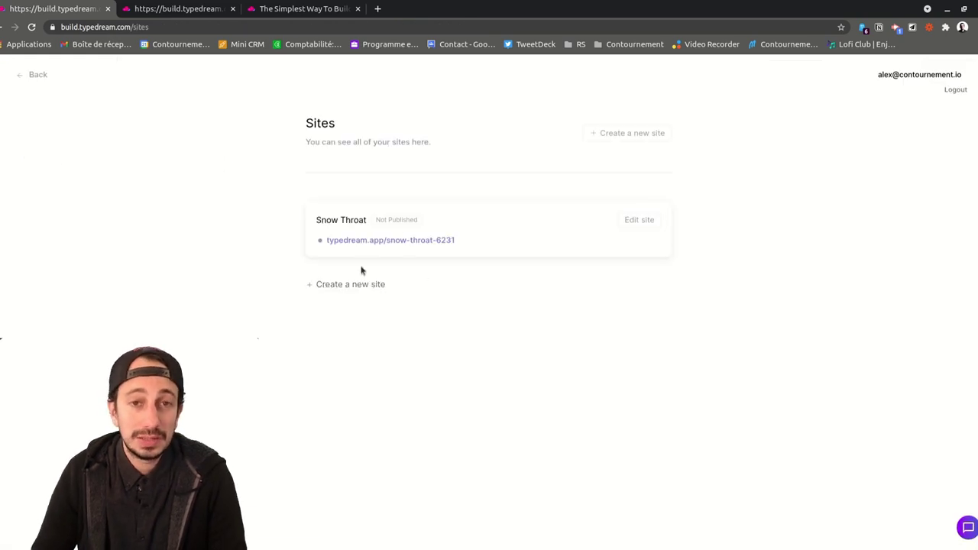
left_click(35, 75)
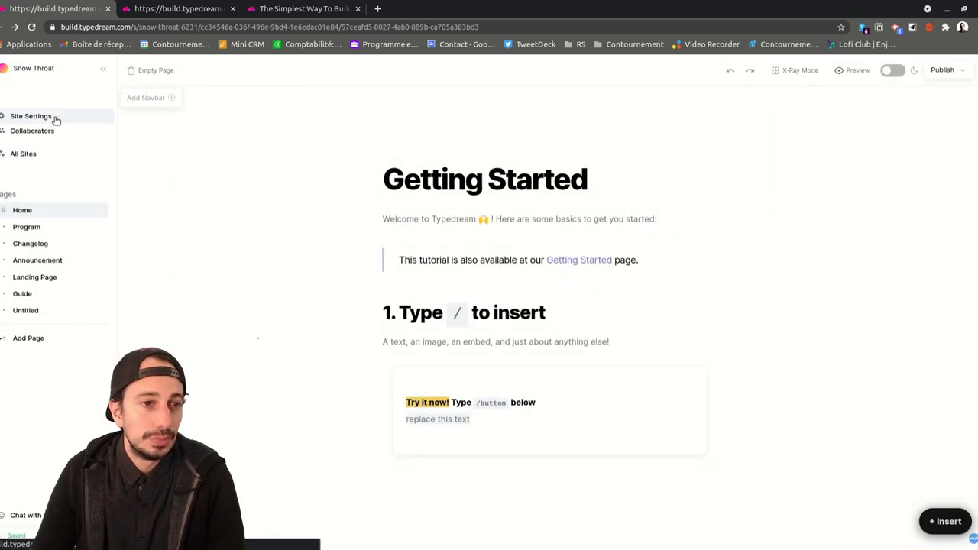
left_click(57, 118)
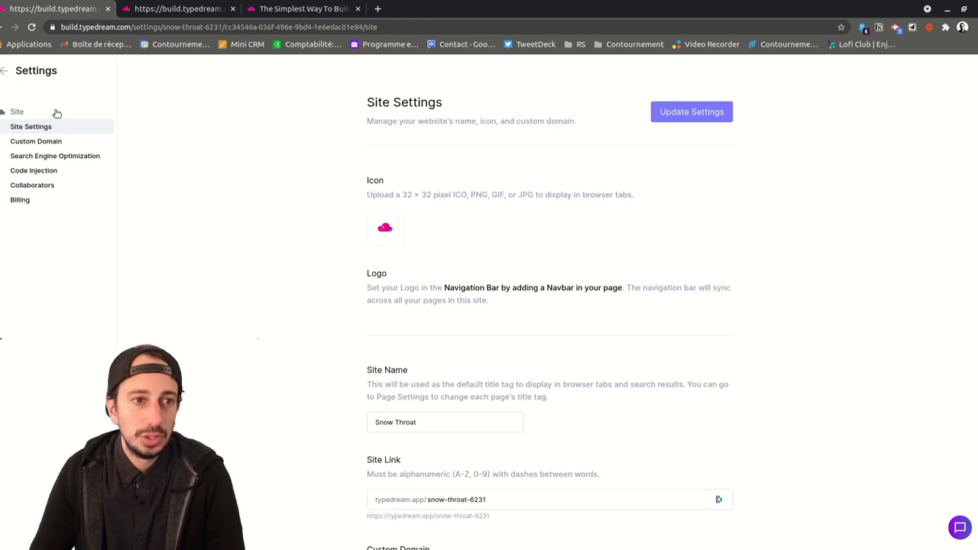
left_click(15, 71)
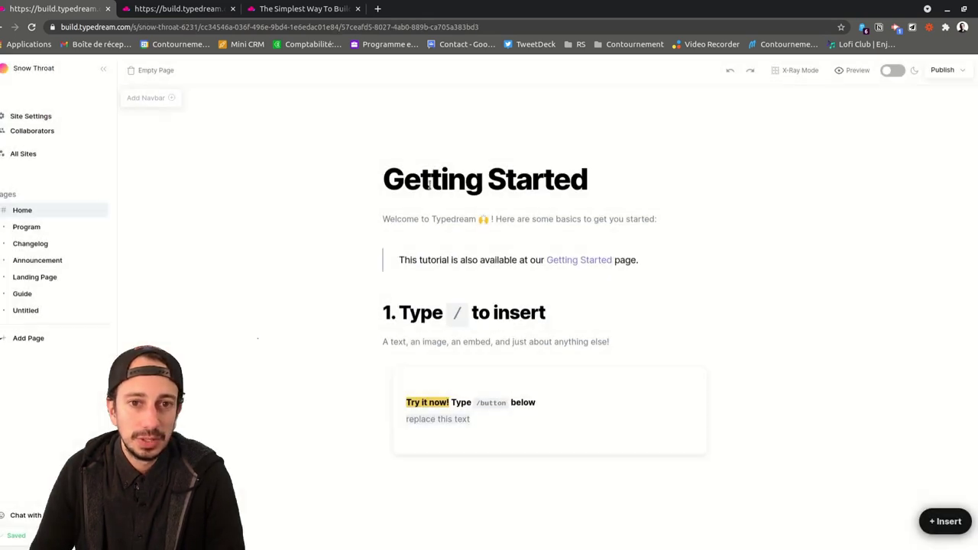
- Add a navbar to the Home page
left_click(156, 103)
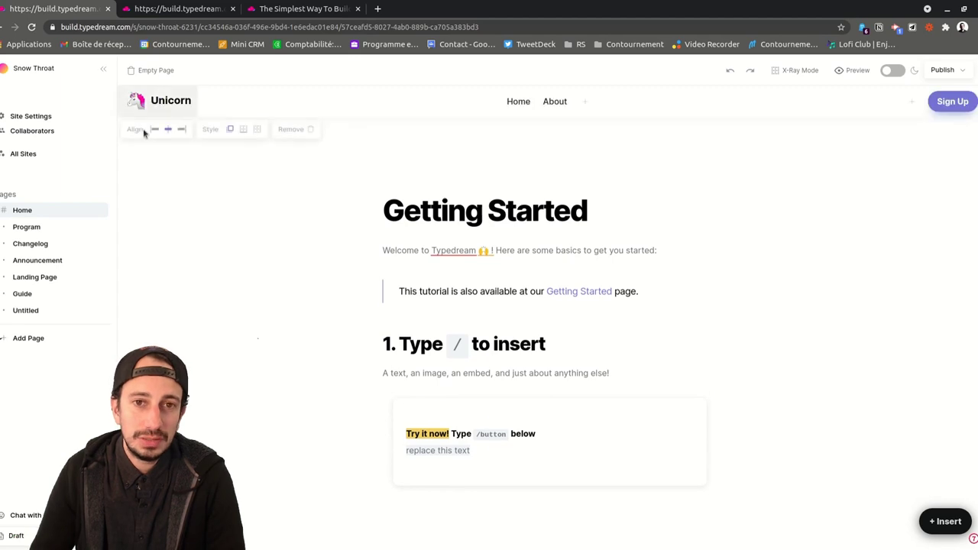